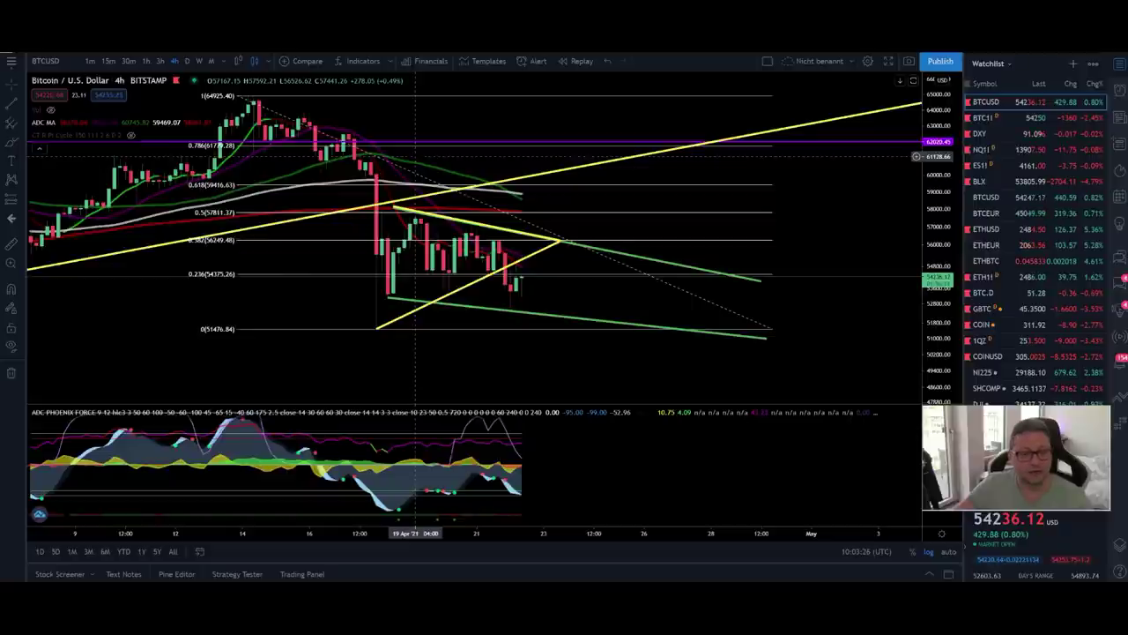
View and close the Bybit $1,000 deposit bonus image, then go to the 'ETHEREUM IS LEADING!!' YouTube video.
key(alt+Tab)
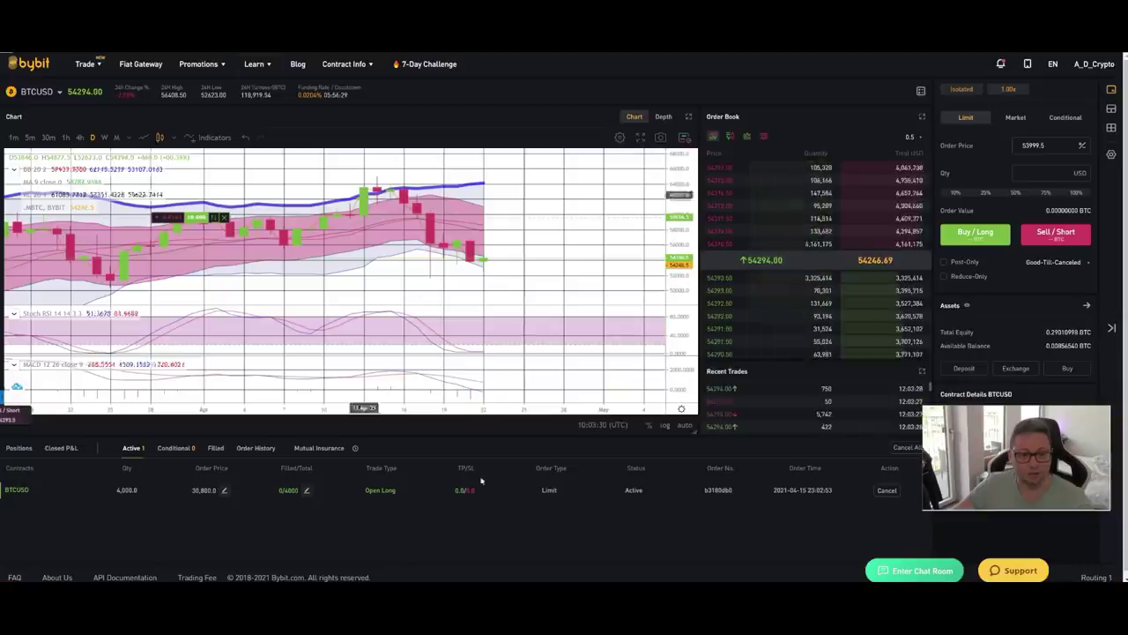
key(alt+Tab)
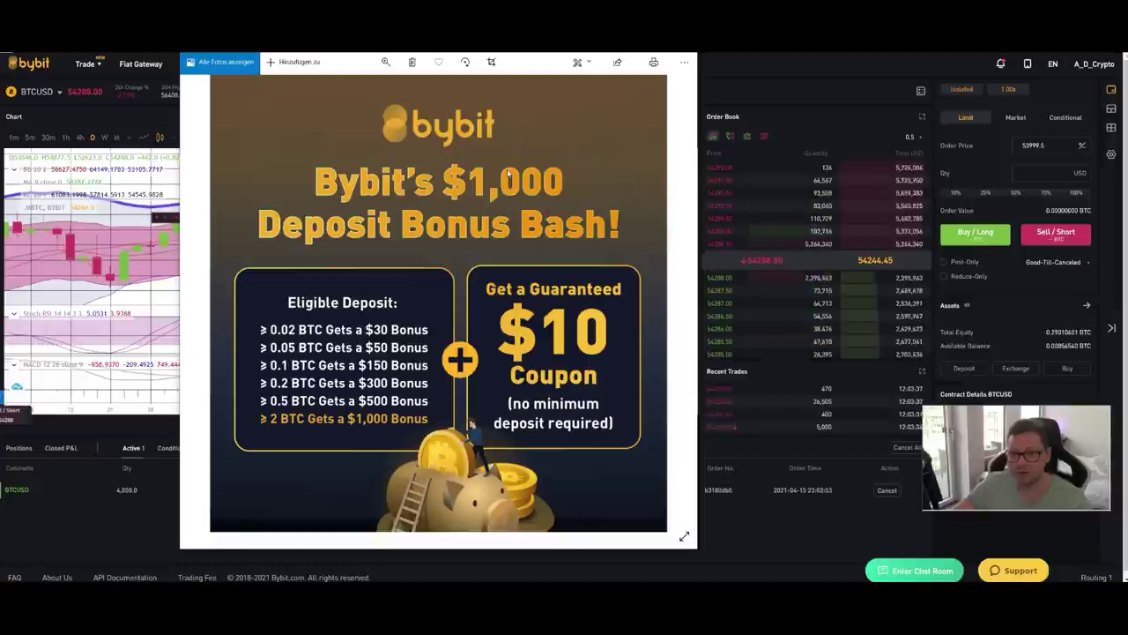
key(alt+F4)
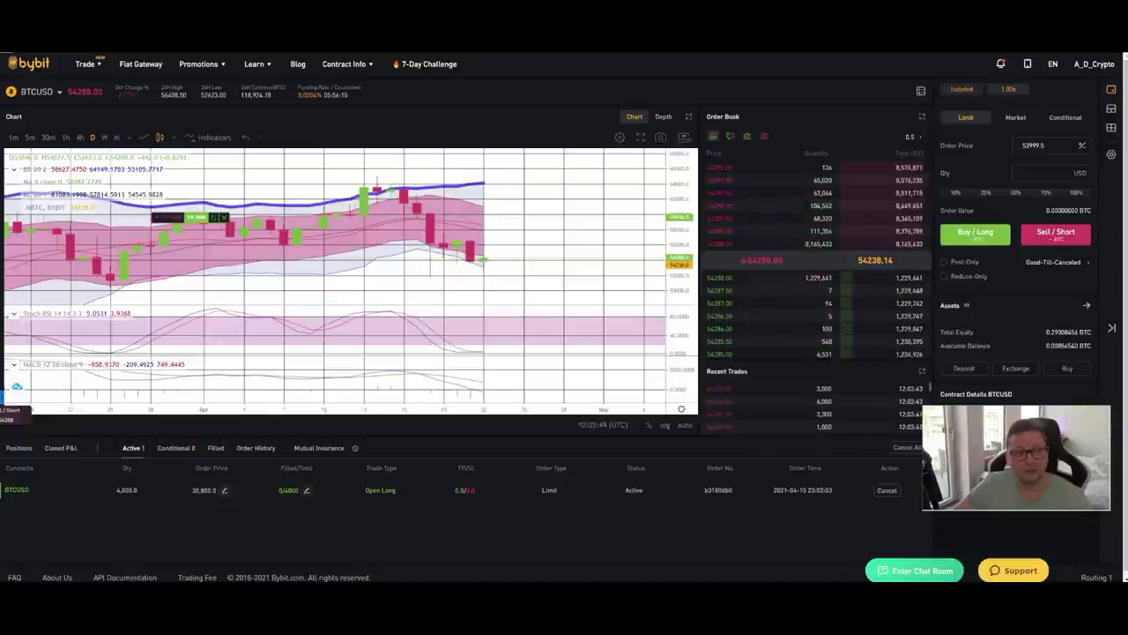
key(ctrl+Tab)
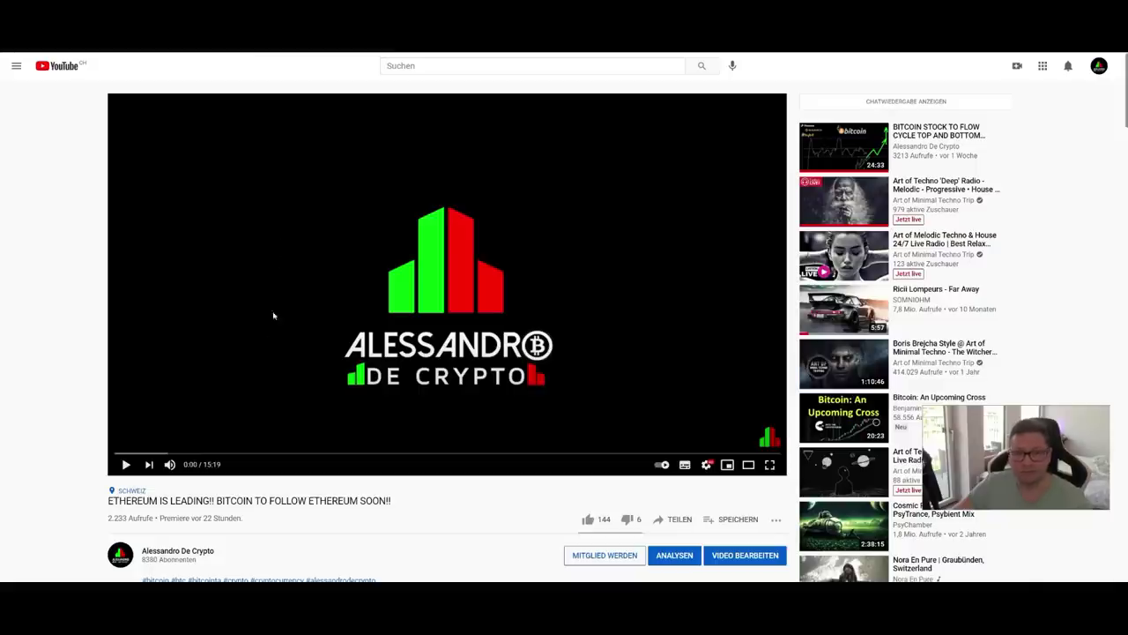
scroll(259, 314, down, 4)
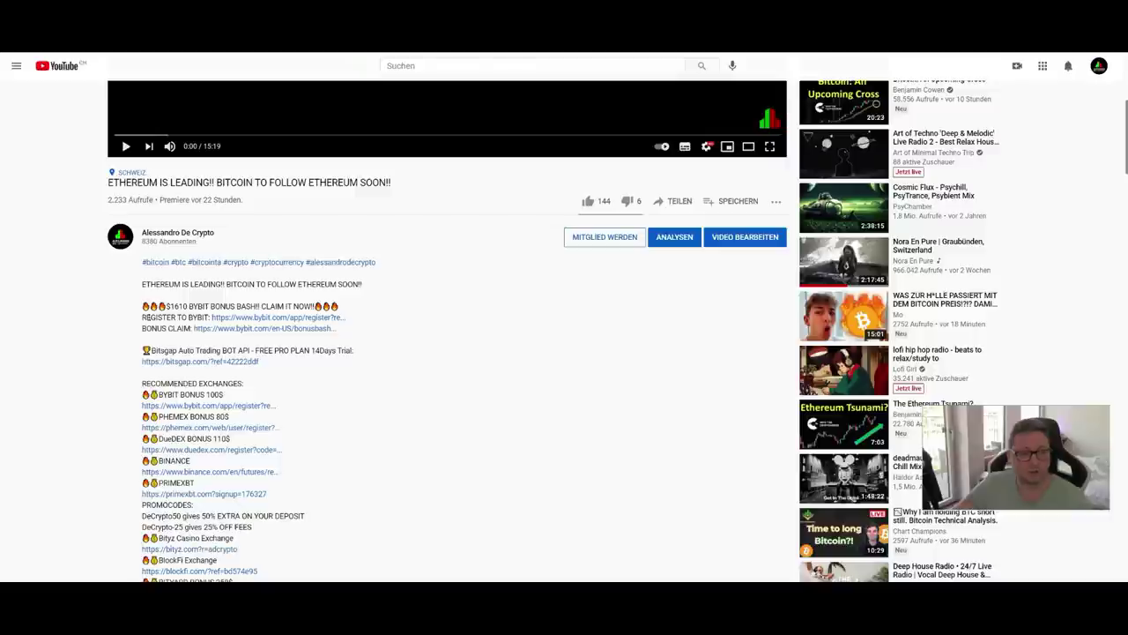
drag(141, 306, 333, 330)
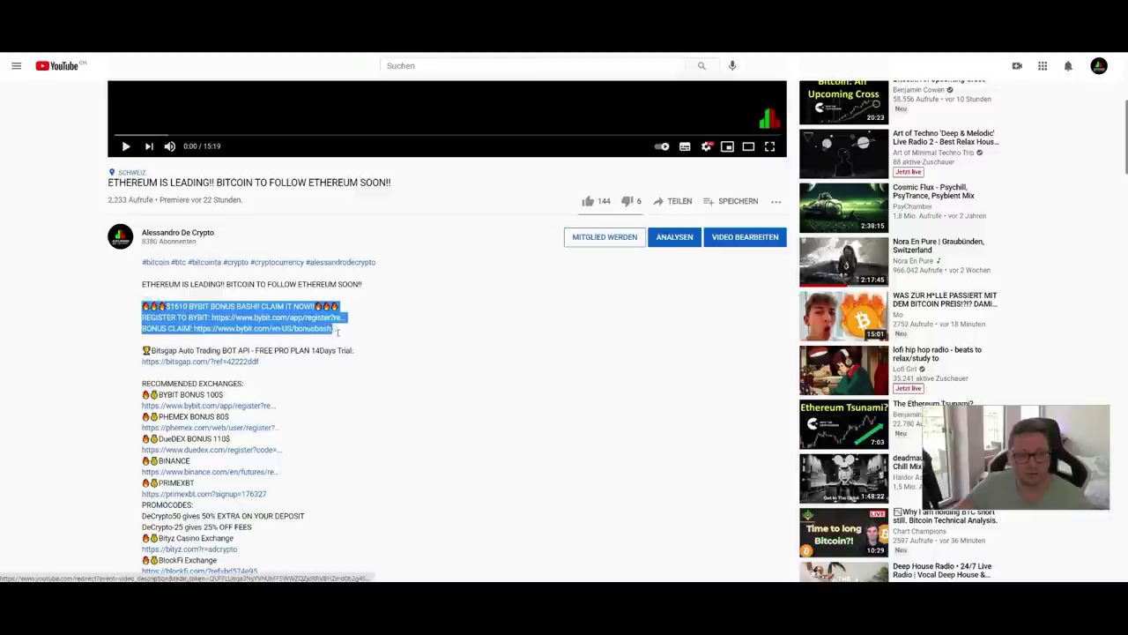
click(162, 317)
drag(141, 318, 208, 318)
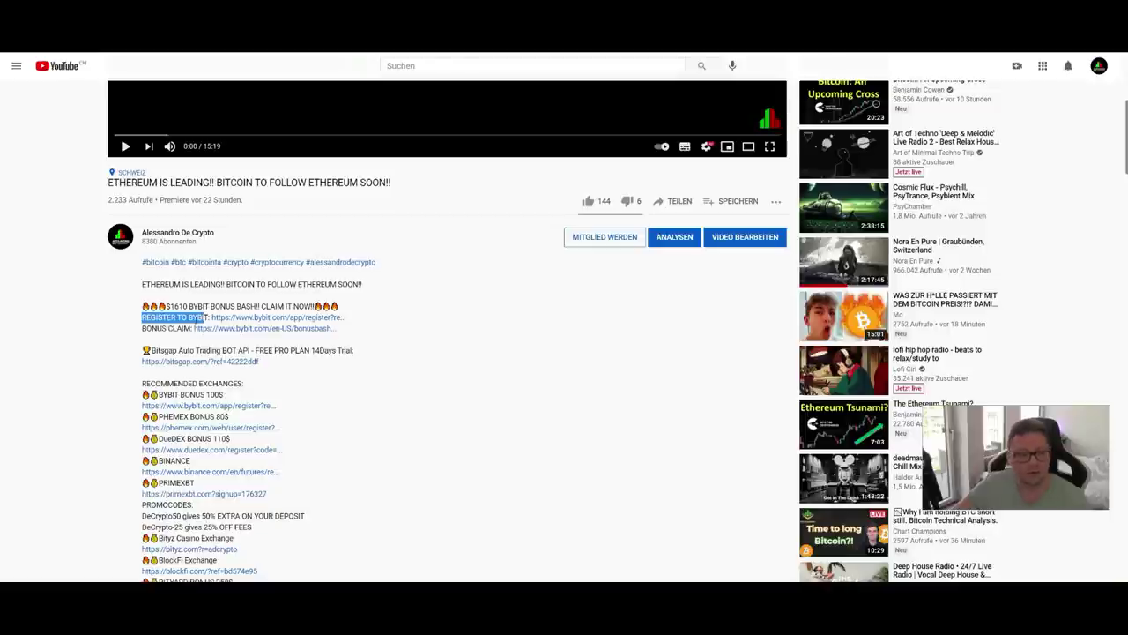
drag(142, 328, 190, 328)
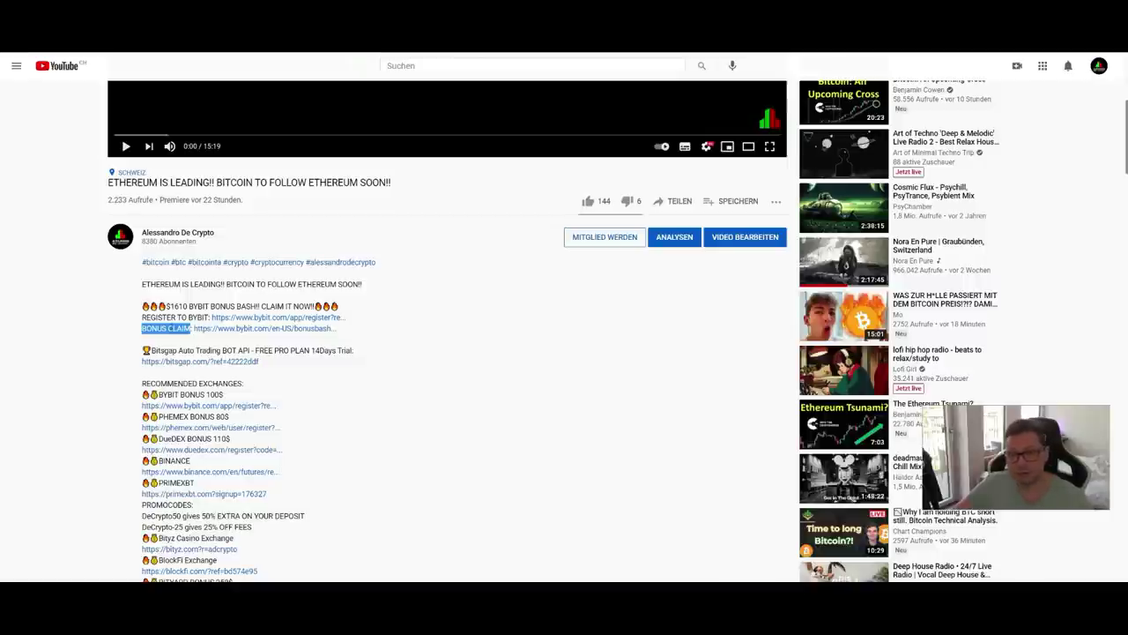
drag(142, 350, 350, 350)
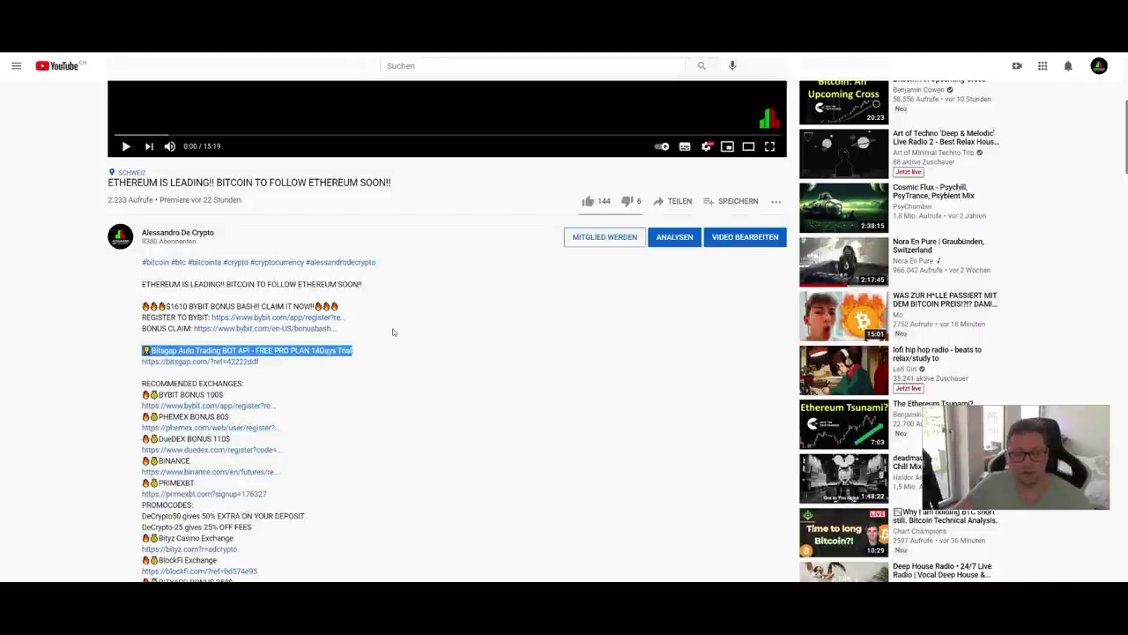
drag(298, 350, 335, 366)
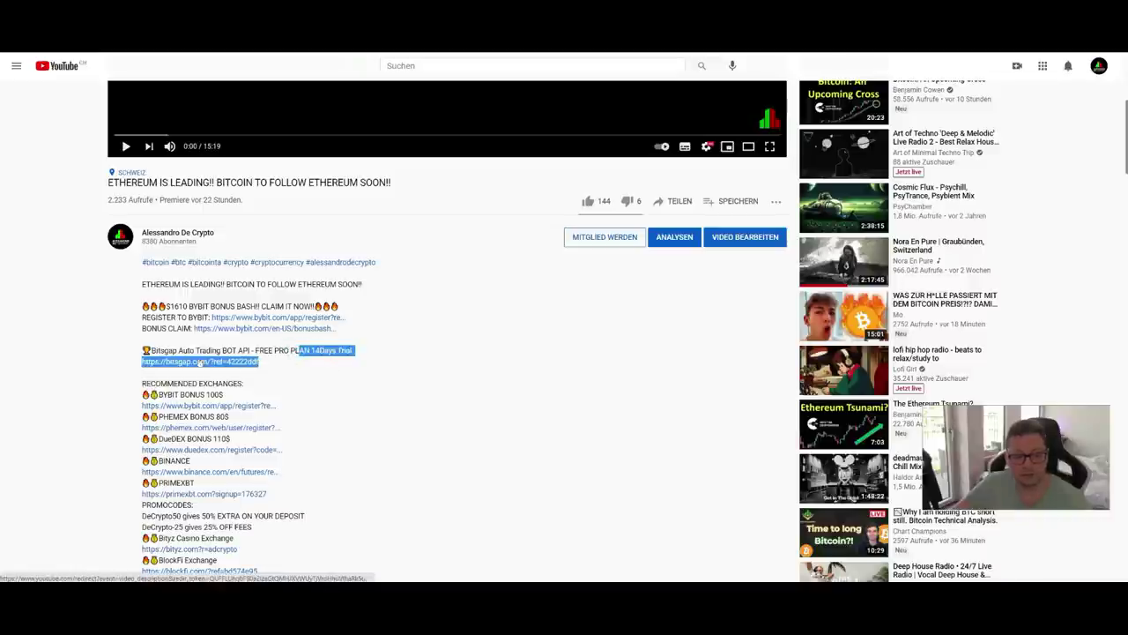
scroll(443, 360, up, 4)
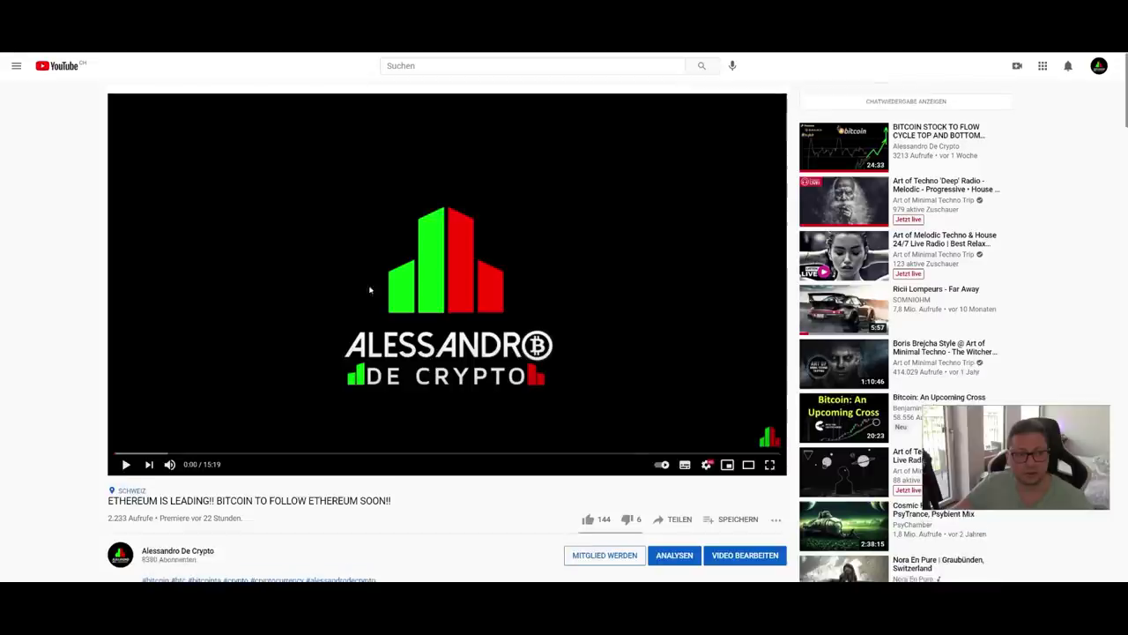
On the BTCUSD chart, draw a trend line spanning the triangle's height and move it to the breakdown point.
key(ctrl+Tab)
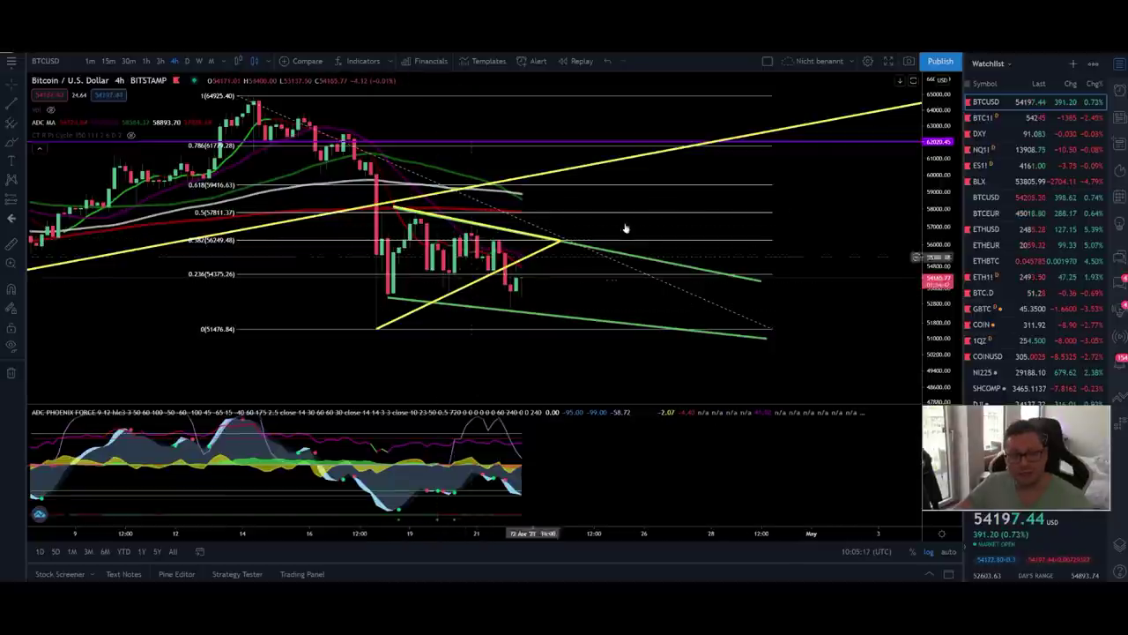
scroll(937, 227, down, 2)
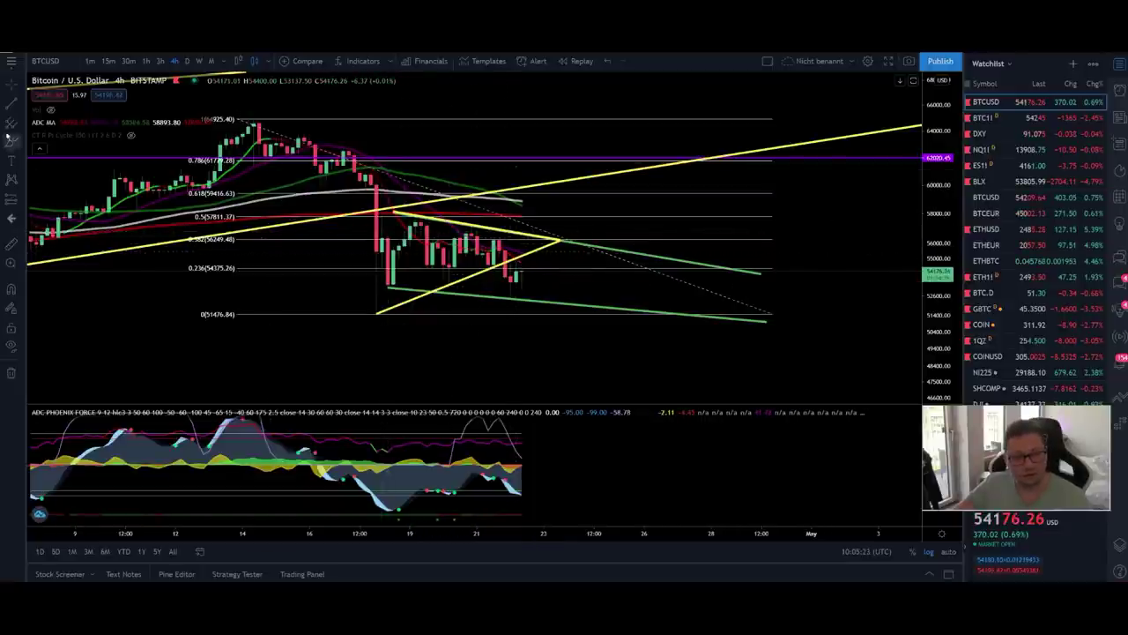
click(11, 103)
click(377, 313)
click(392, 212)
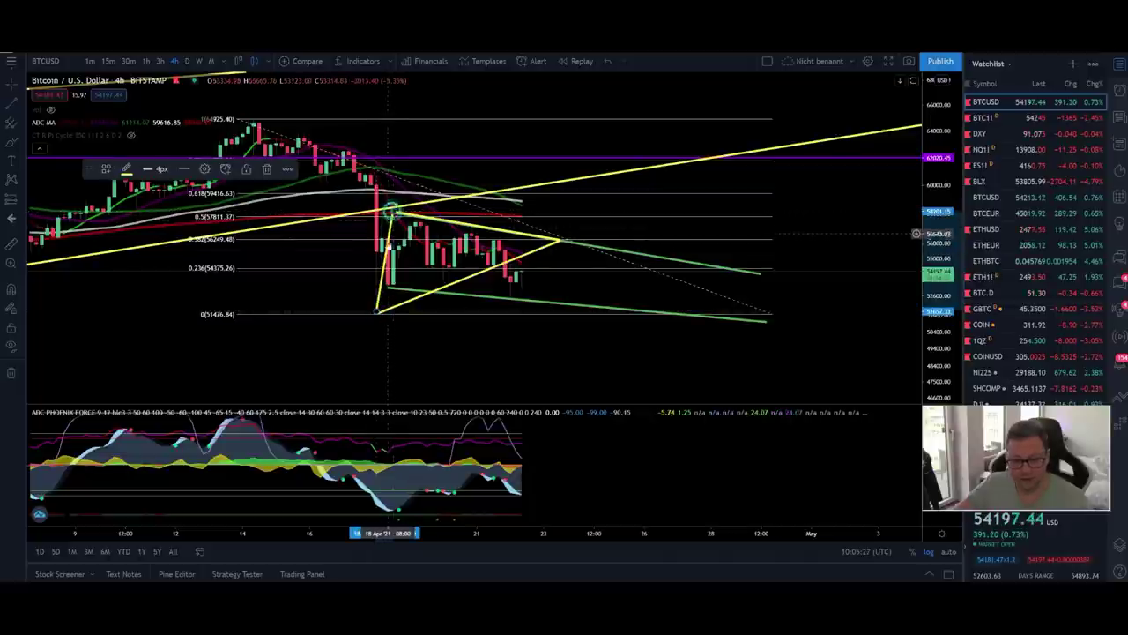
mouse_move(384, 264)
mouse_down()
mouse_move(468, 326)
mouse_move(492, 320)
mouse_up()
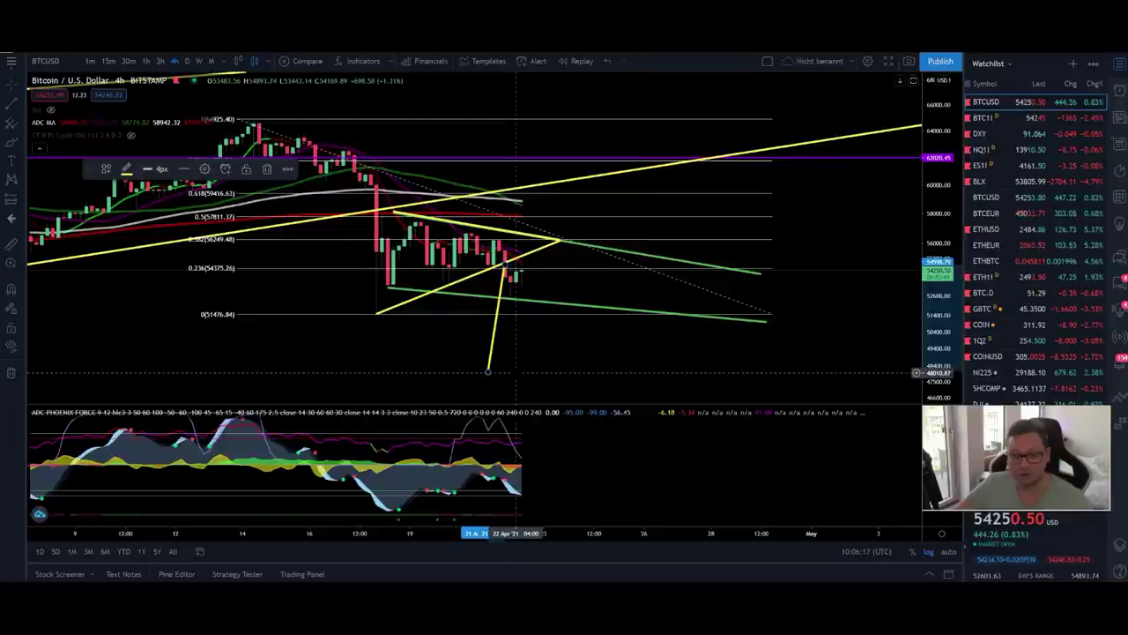
Make the target line vertical and open the Bitcoin CME Futures (BTC1!) chart.
drag(487, 371, 505, 364)
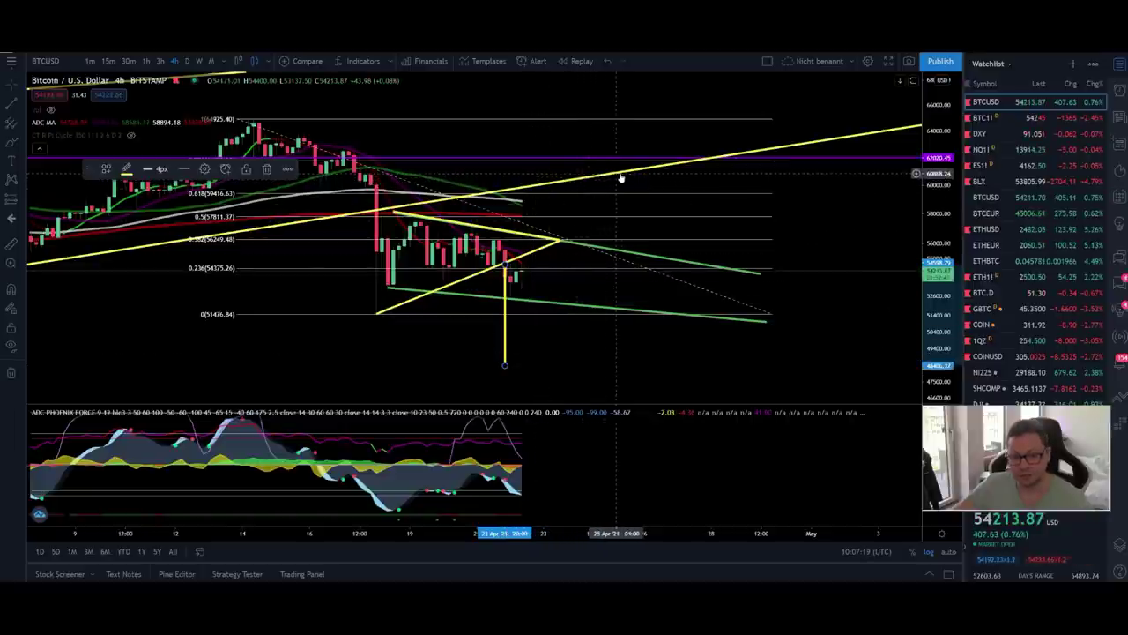
key(Down)
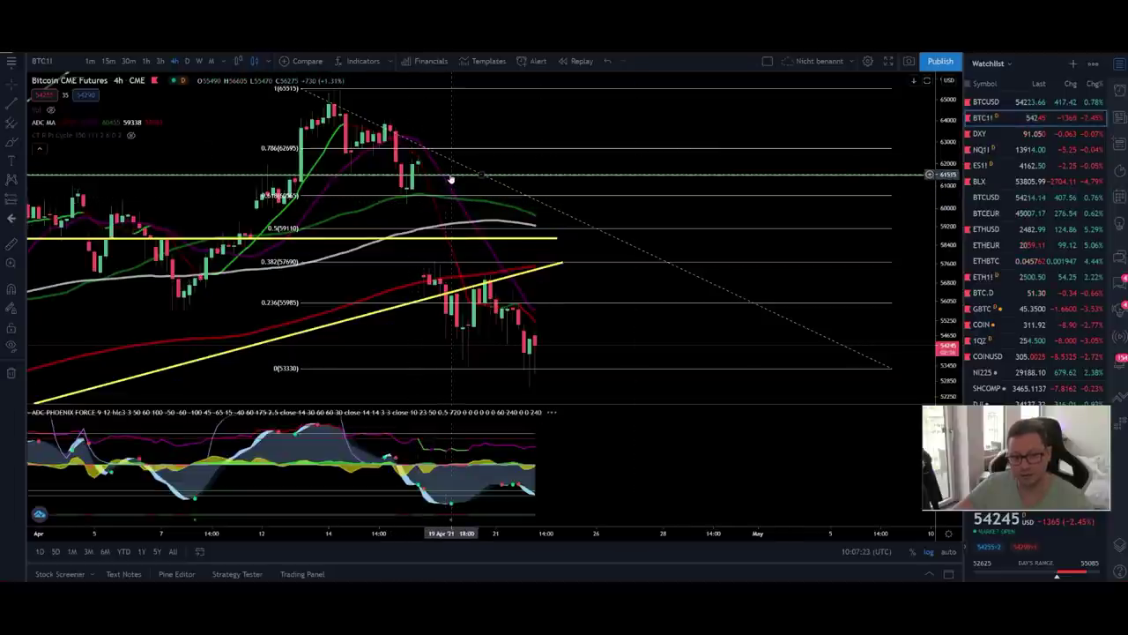
Reopen the Bitstamp BTCUSD 4h chart from the watchlist.
click(1018, 102)
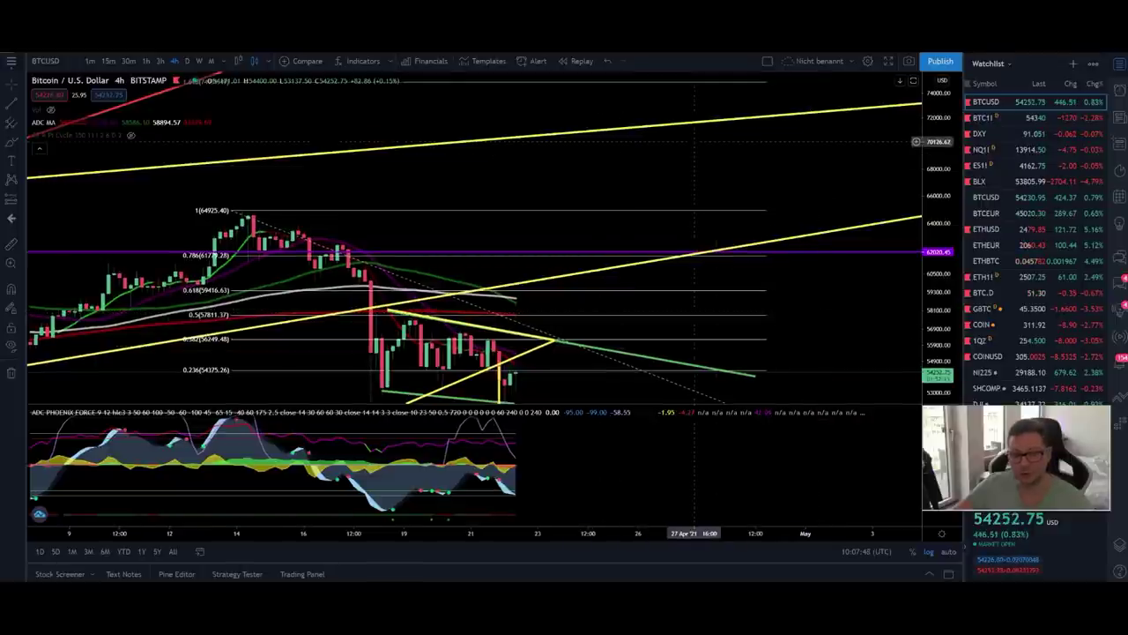
drag(827, 342, 848, 200)
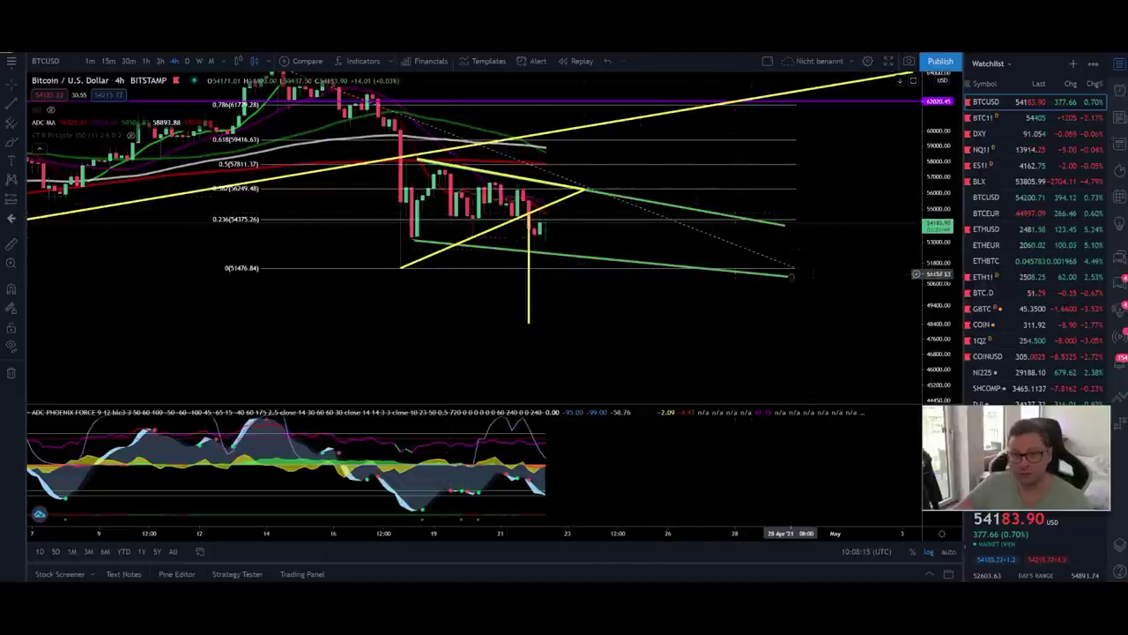
drag(868, 210, 856, 270)
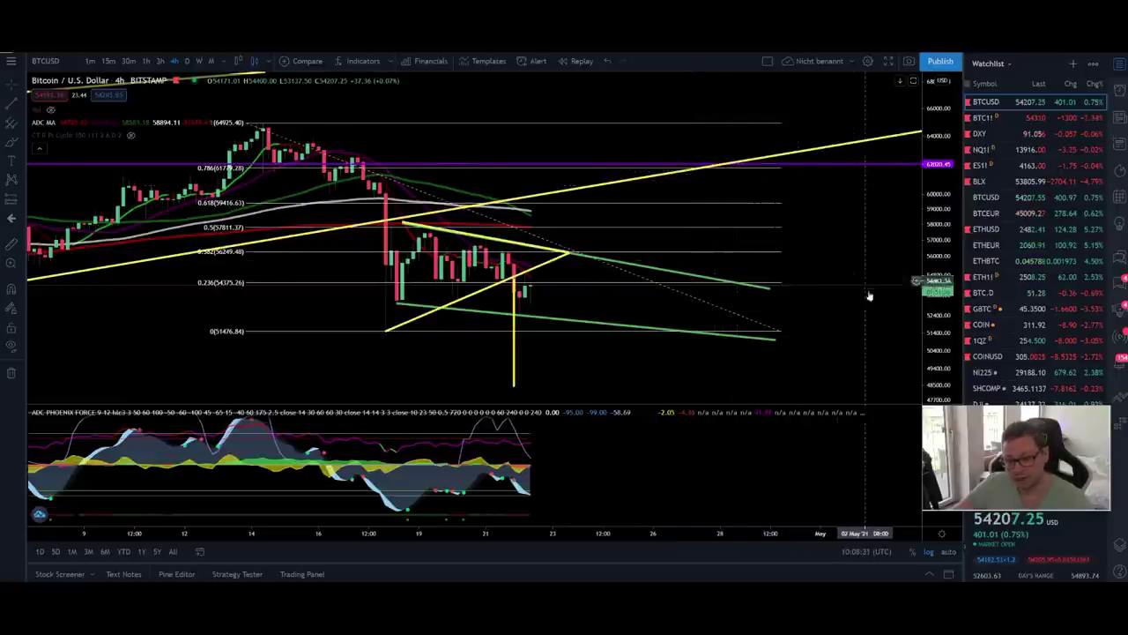
mouse_move(883, 331)
mouse_down()
mouse_move(755, 221)
mouse_move(847, 350)
mouse_move(871, 323)
mouse_up()
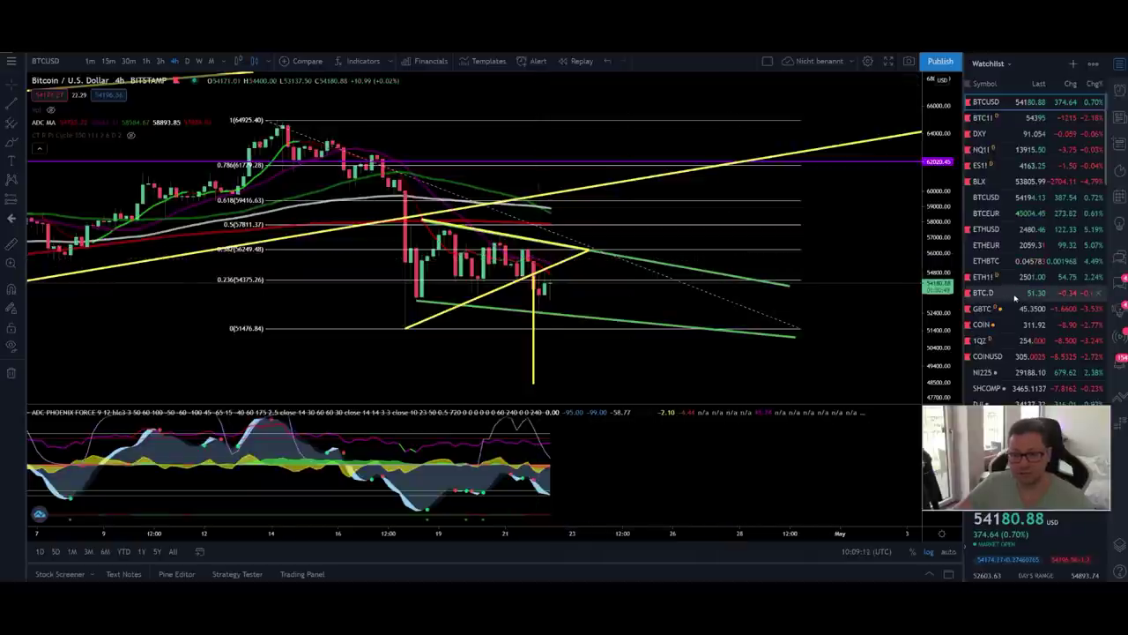
View the BTC.D dominance chart, then open the Bitstamp ETHUSD 4h chart.
click(1015, 298)
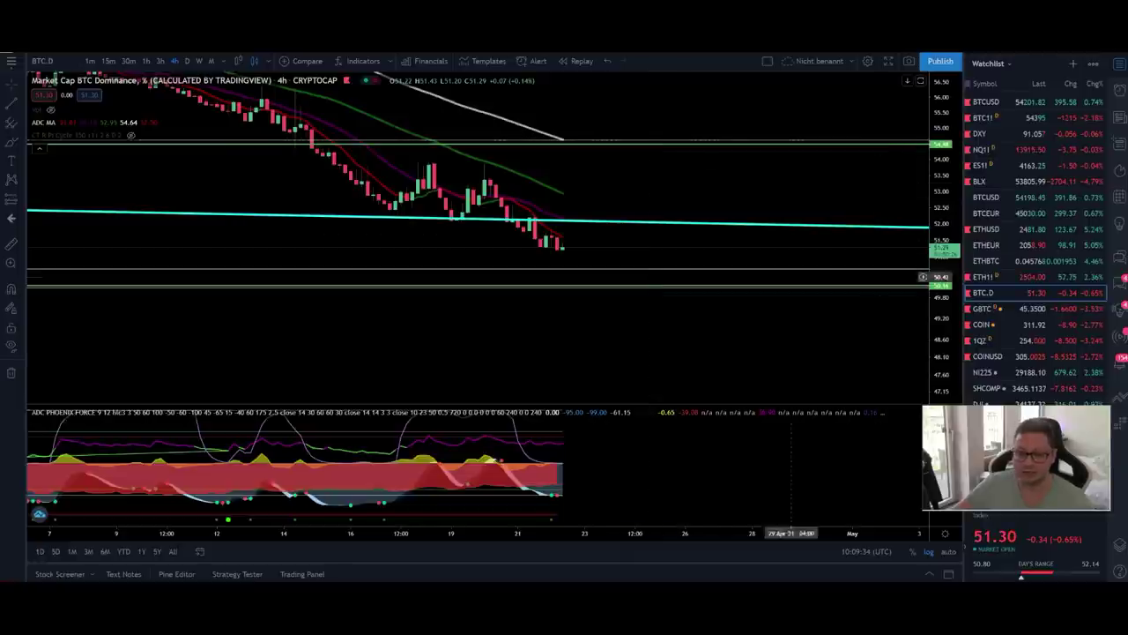
click(988, 230)
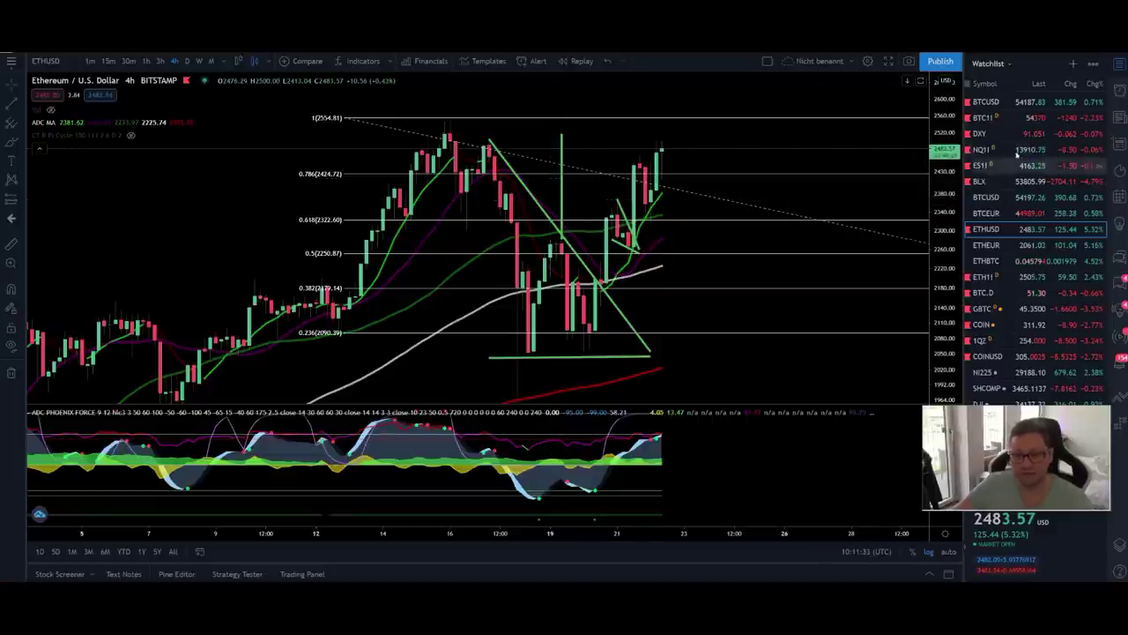
Open BTCUSD and compress and shift the 4h chart to leave room below the triangle breakdown.
click(1015, 103)
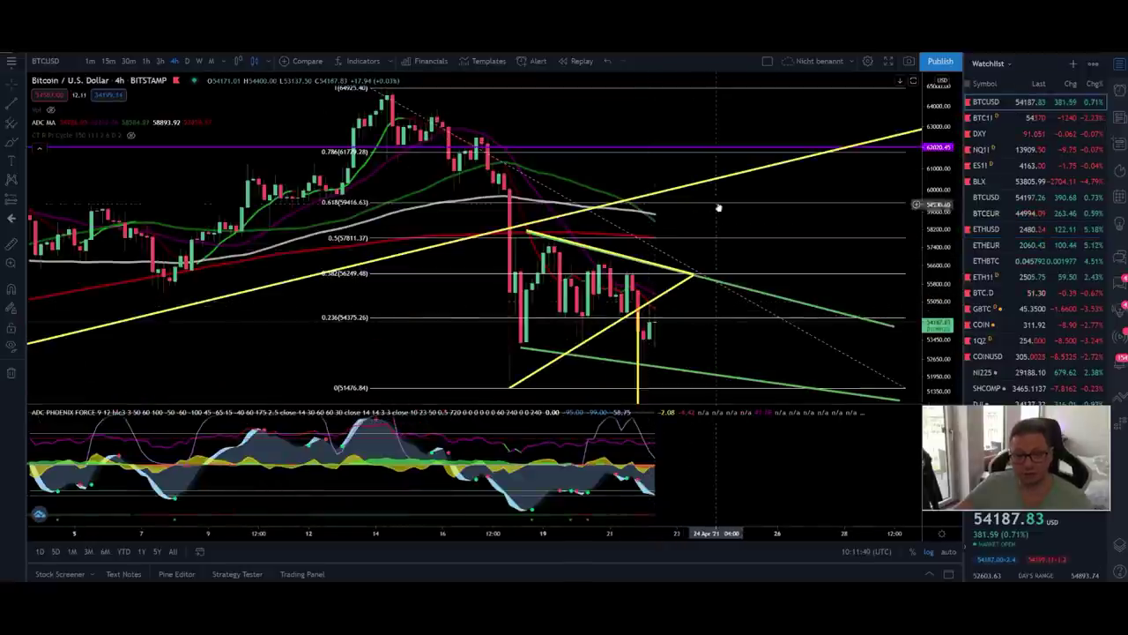
drag(721, 311, 679, 171)
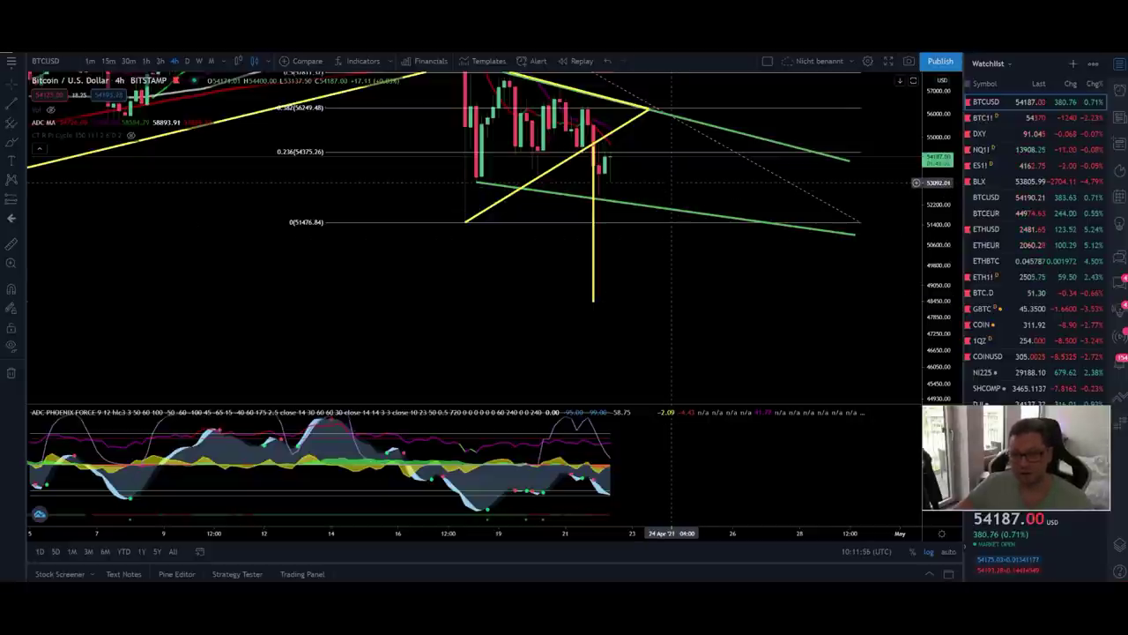
drag(660, 182, 681, 262)
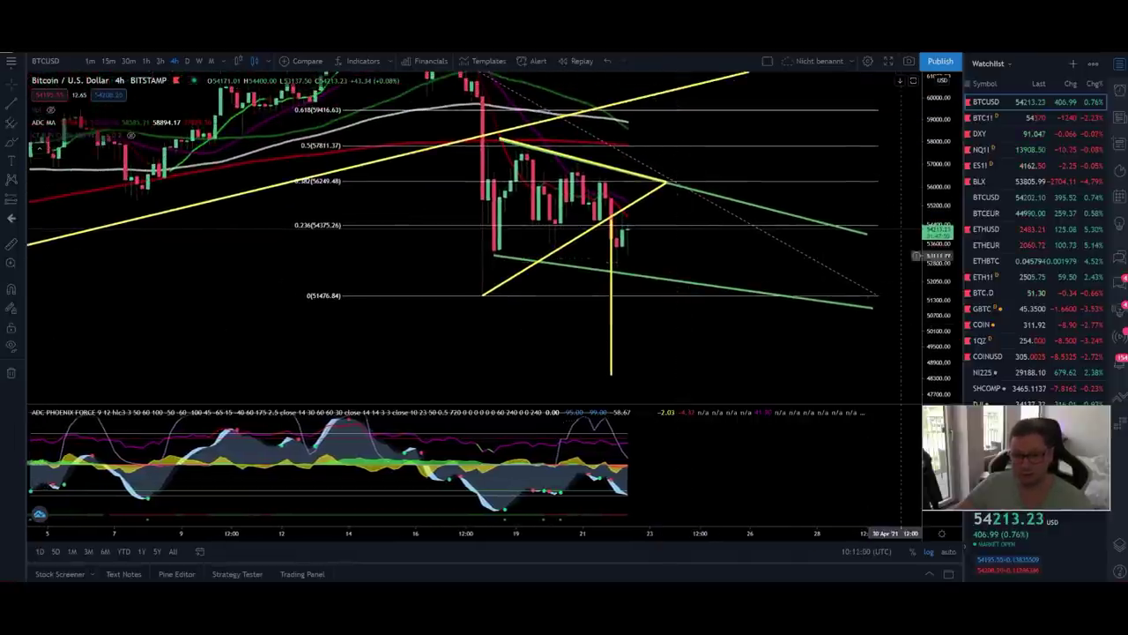
drag(932, 158, 922, 245)
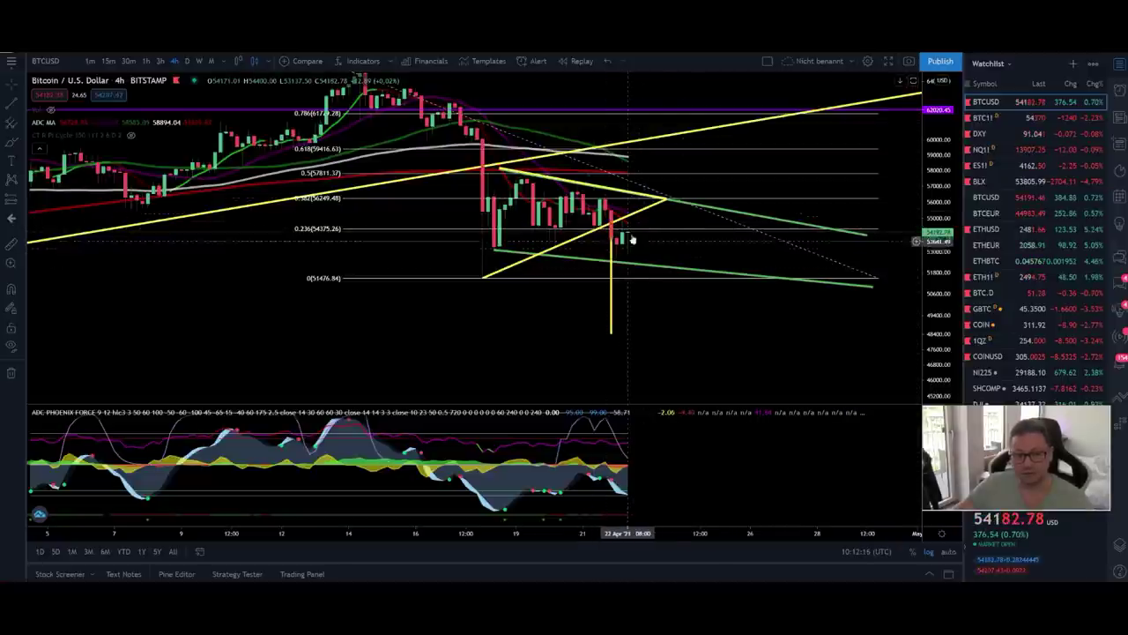
drag(690, 330, 683, 234)
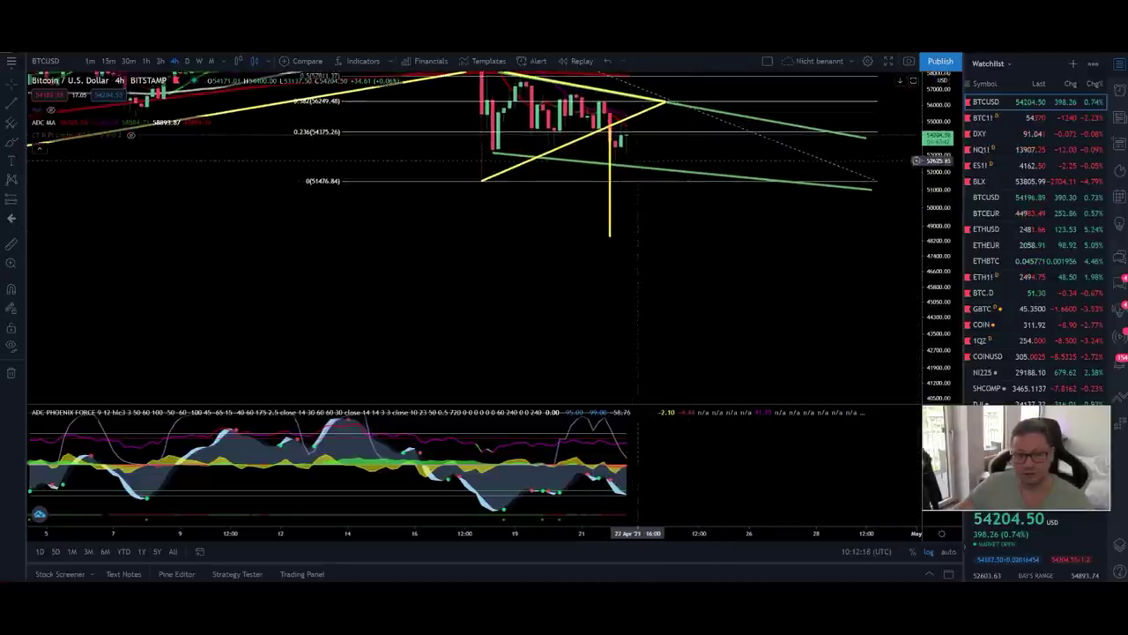
Switch BTCUSD to the 1D timeframe and rescale it to show the triangle within the rising channel.
click(186, 62)
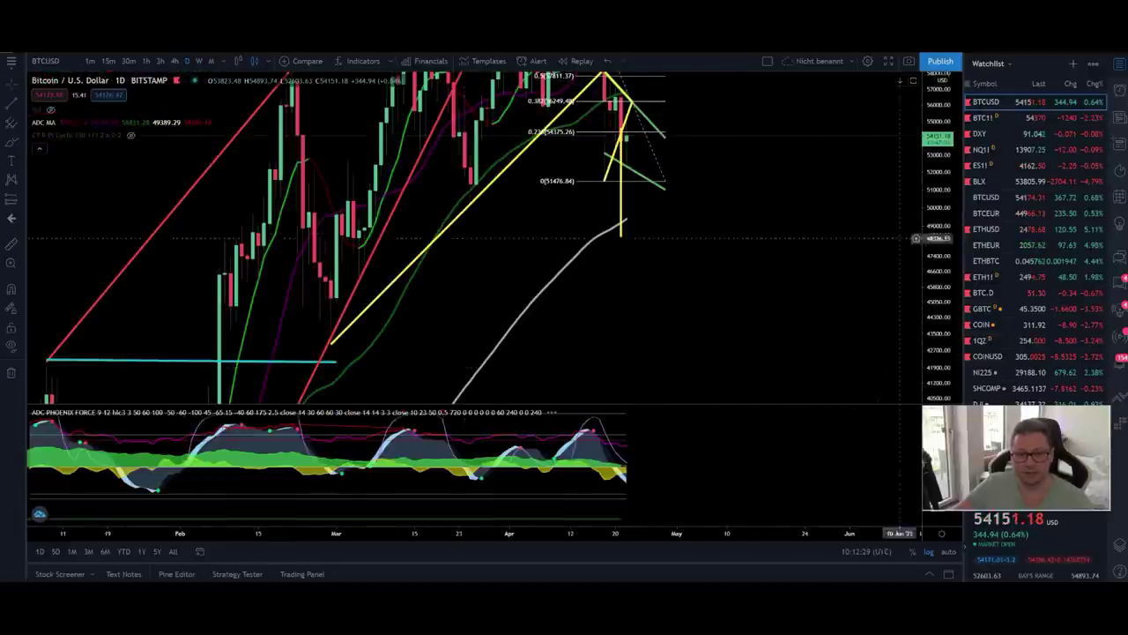
drag(935, 262, 934, 299)
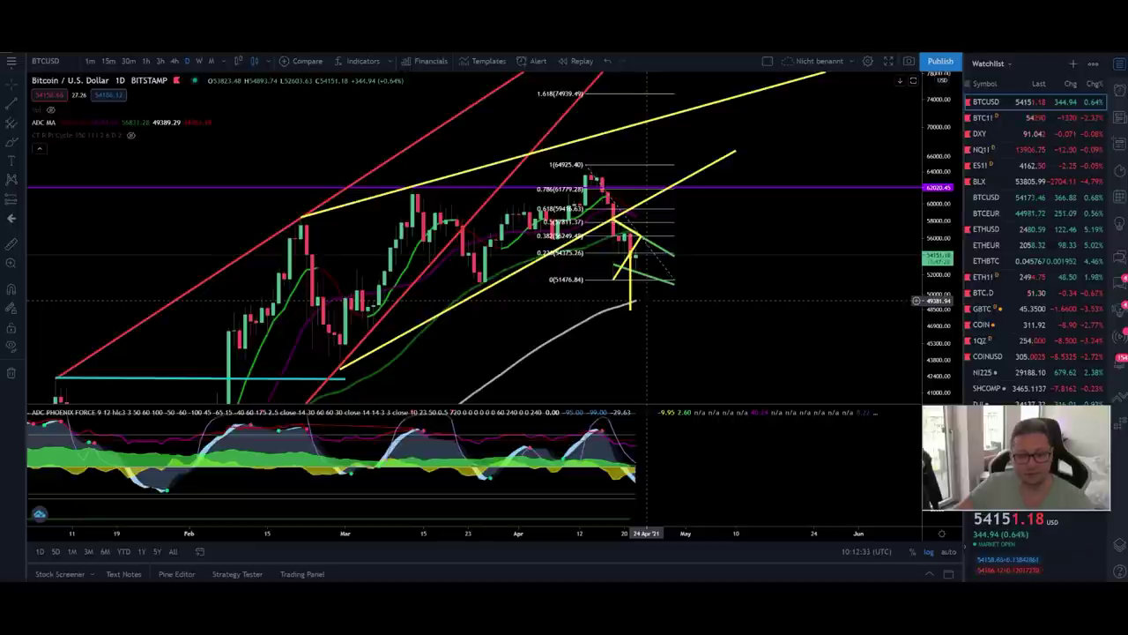
scroll(647, 301, up, 2)
scroll(622, 296, up, 1)
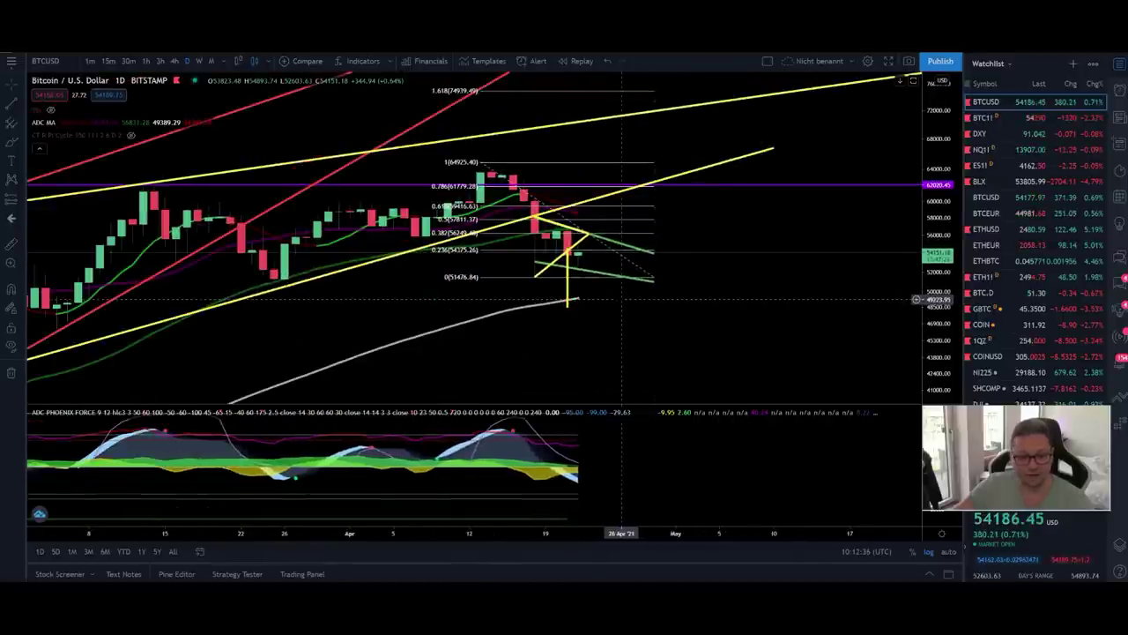
drag(936, 257, 936, 379)
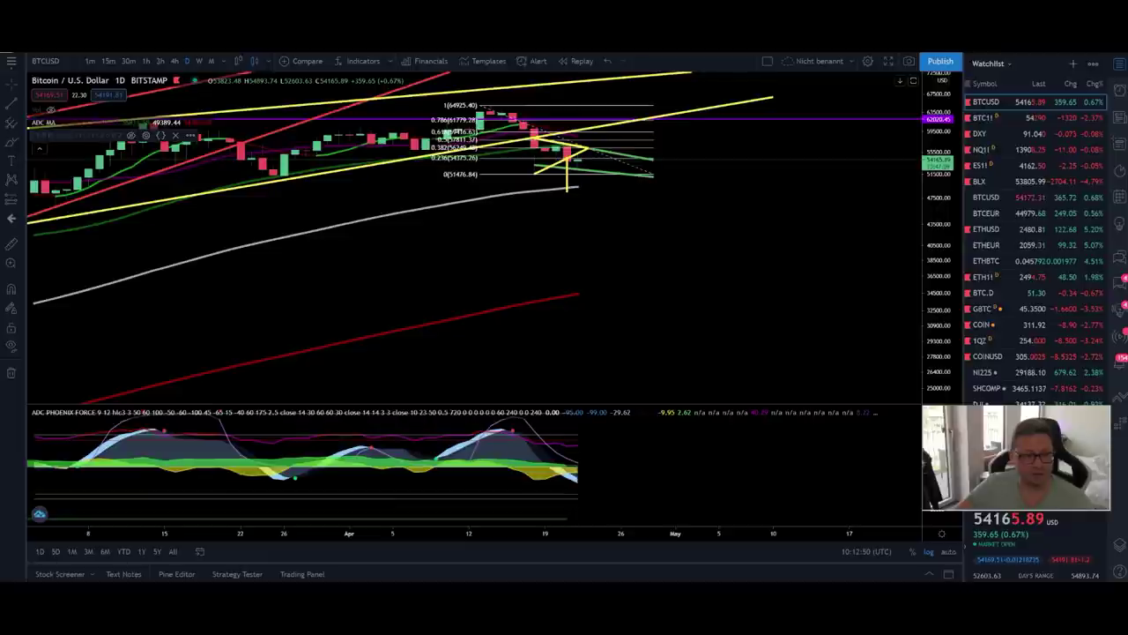
Show the Pi Cycle indicator and zoom out to the daily chart's 2018–2019 history.
click(130, 135)
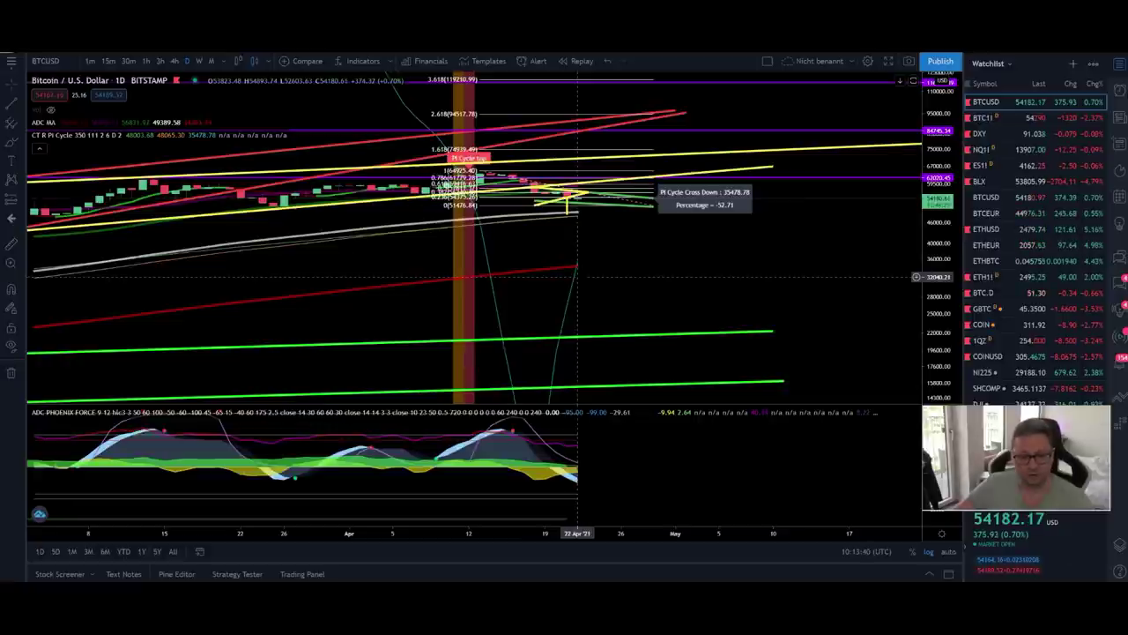
drag(935, 275, 933, 223)
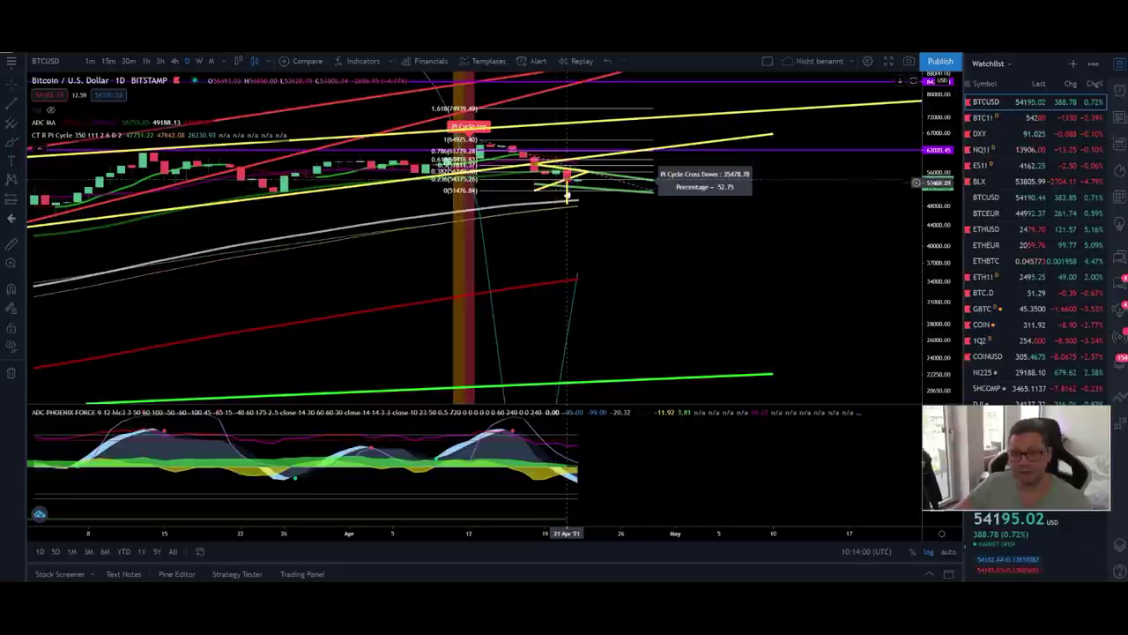
scroll(555, 179, down, 5)
drag(936, 317, 936, 363)
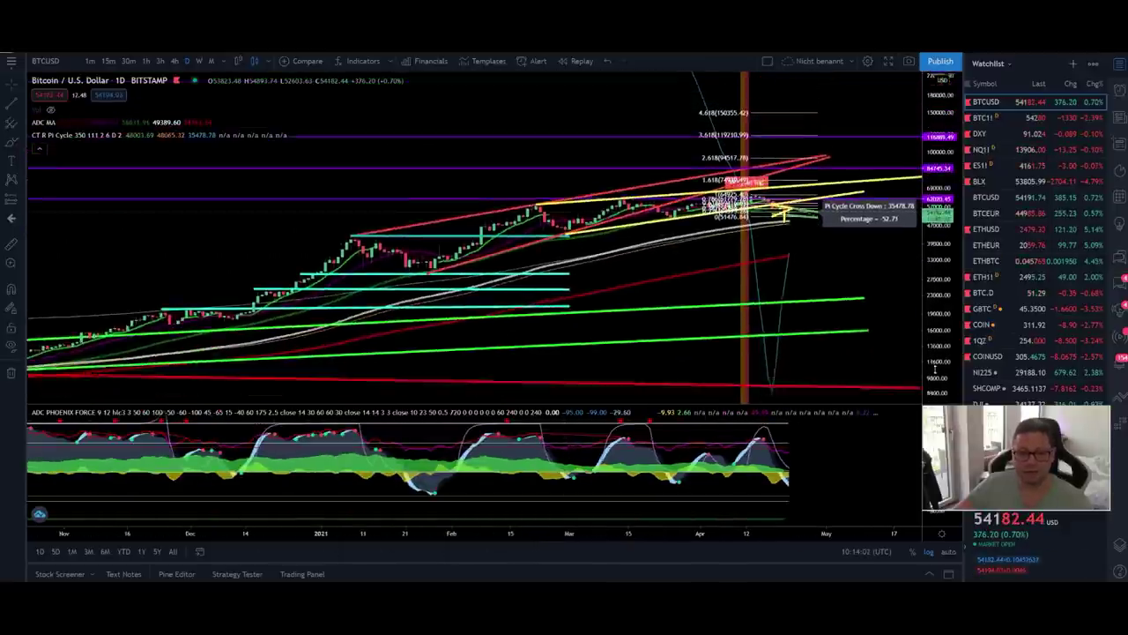
scroll(556, 265, down, 5)
drag(132, 265, 508, 209)
scroll(348, 205, up, 5)
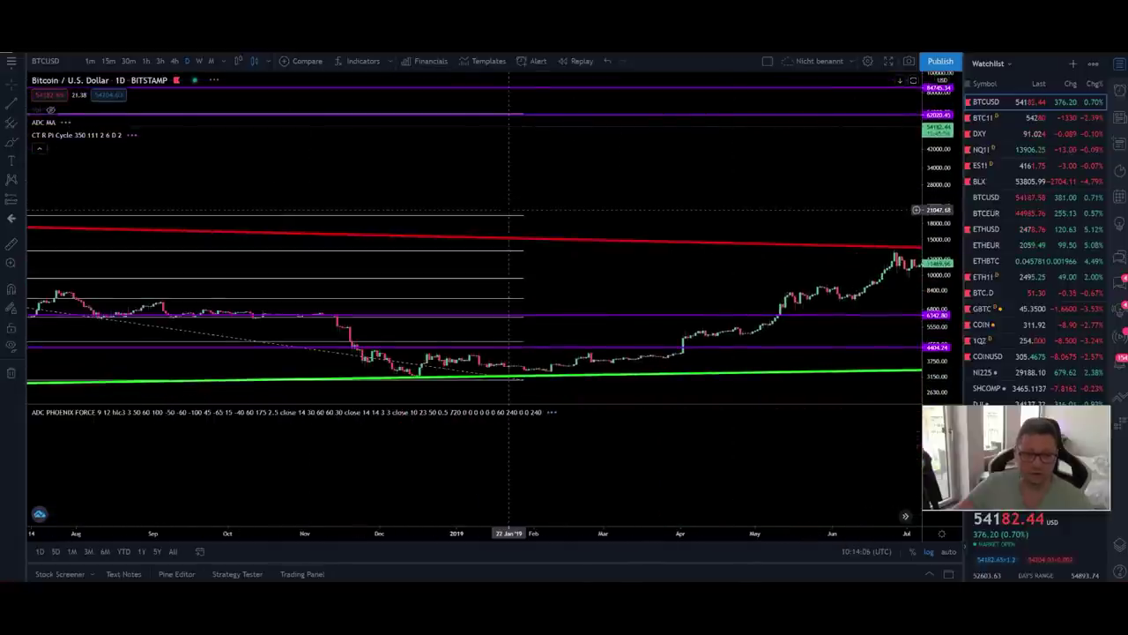
Scroll the daily chart back to Feb 2013 – Jan 2014 with its April and December Pi Cycle tops.
scroll(233, 311, left, 10)
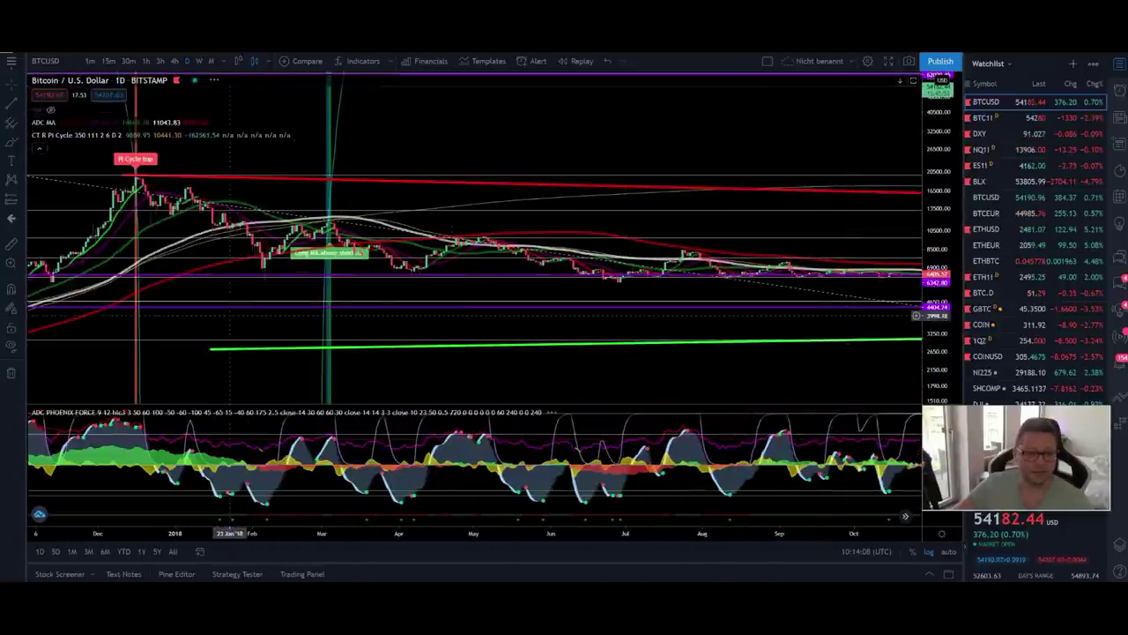
scroll(234, 311, left, 15)
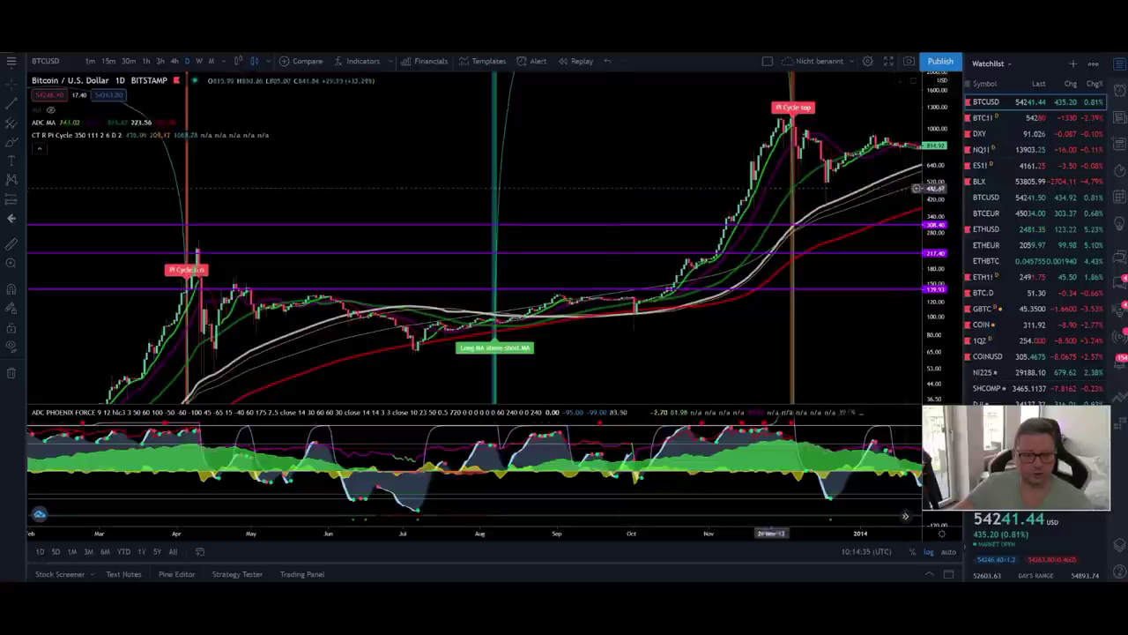
scroll(431, 176, left, 2)
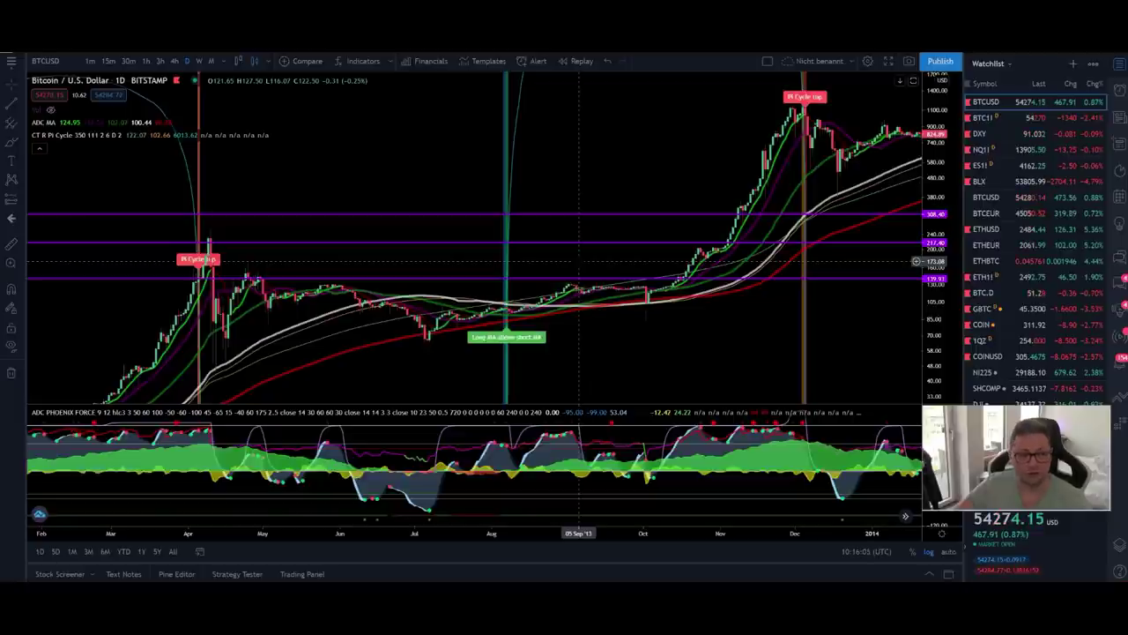
Pan through 2013 to compare the April and December Pi Cycle top markers.
scroll(529, 255, left, 5)
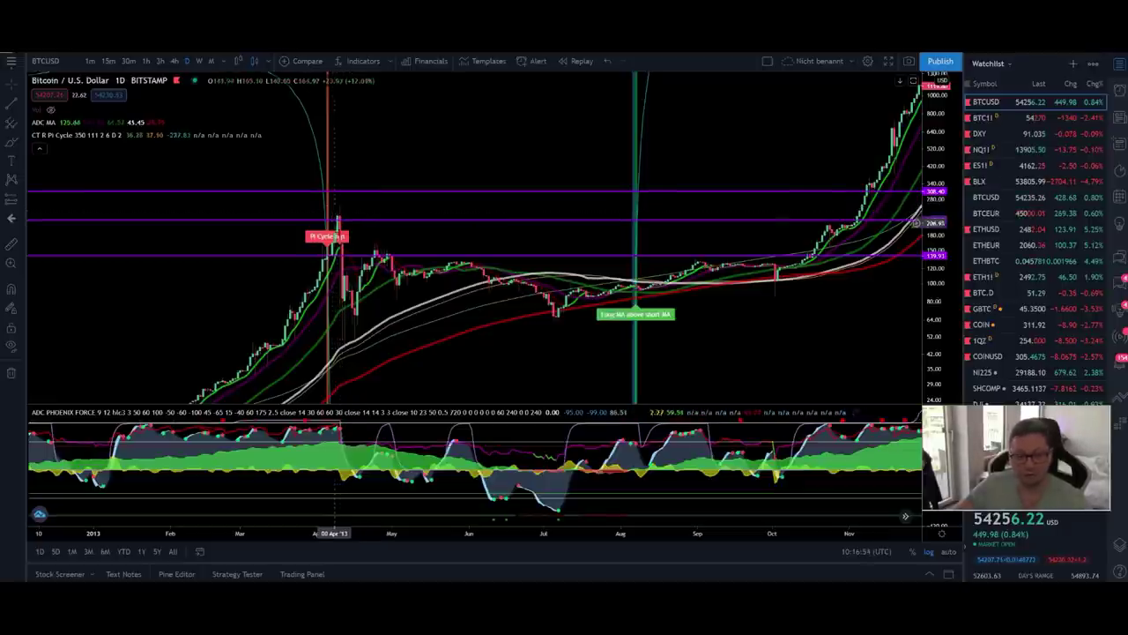
drag(350, 300, 481, 294)
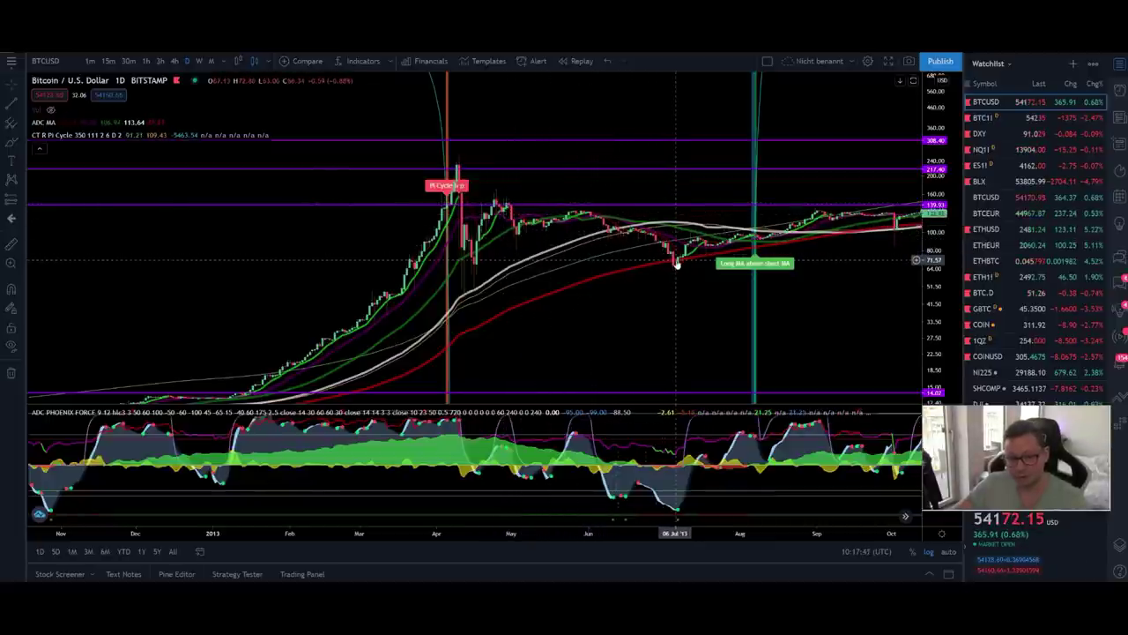
drag(869, 285, 653, 318)
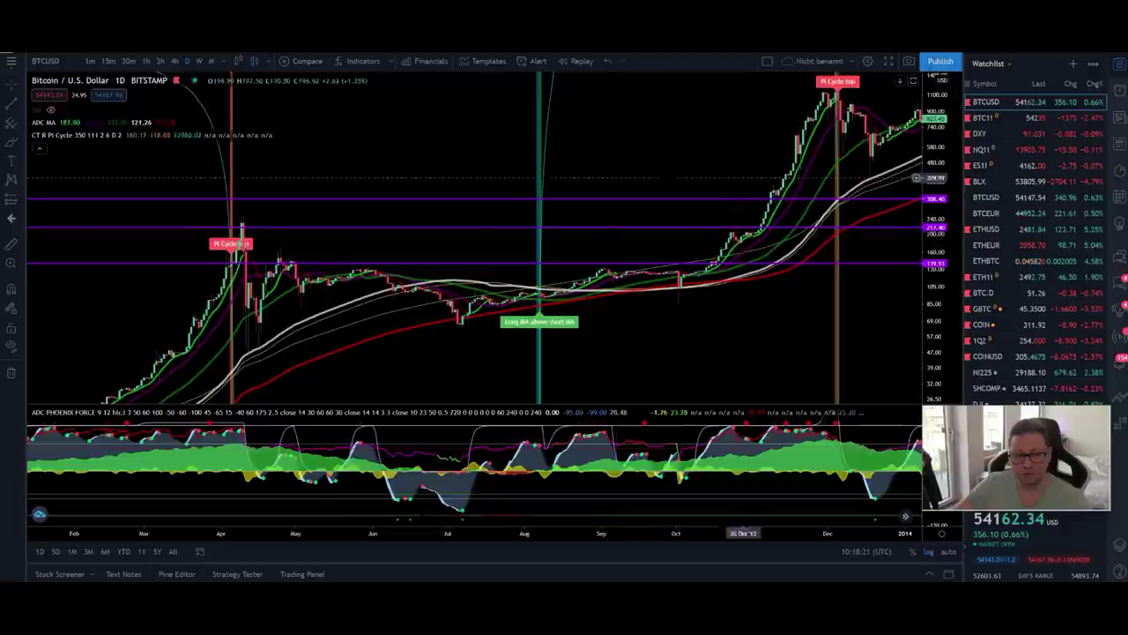
Jump to the latest daily Bitcoin prices, hide Pi Cycle, and auto-fit the price scale.
scroll(917, 330, right, 10)
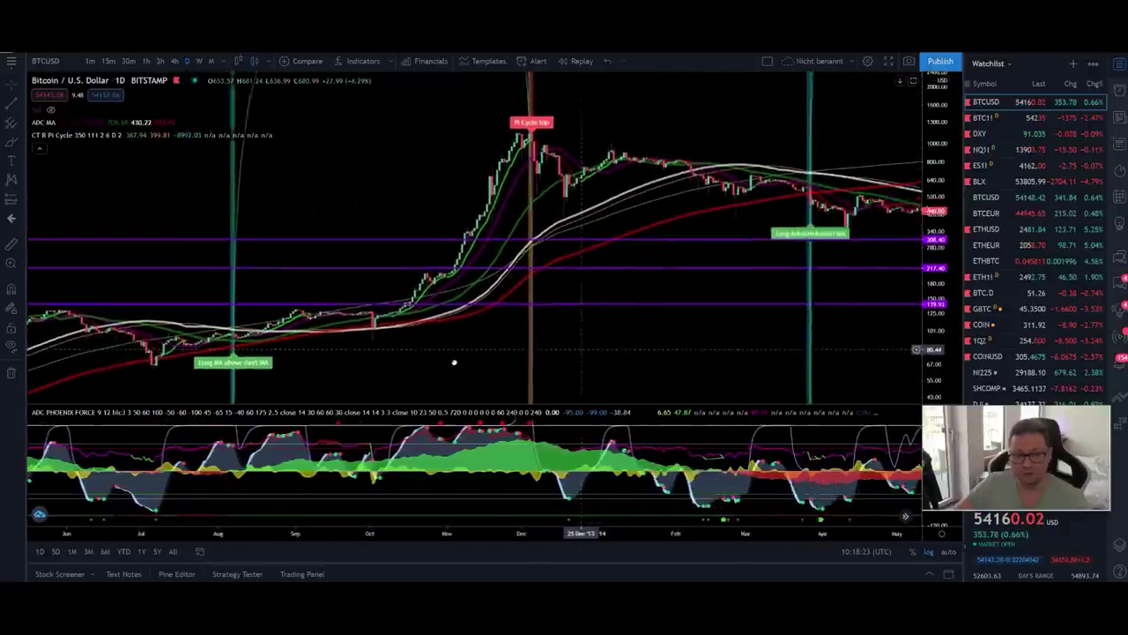
scroll(767, 143, right, 10)
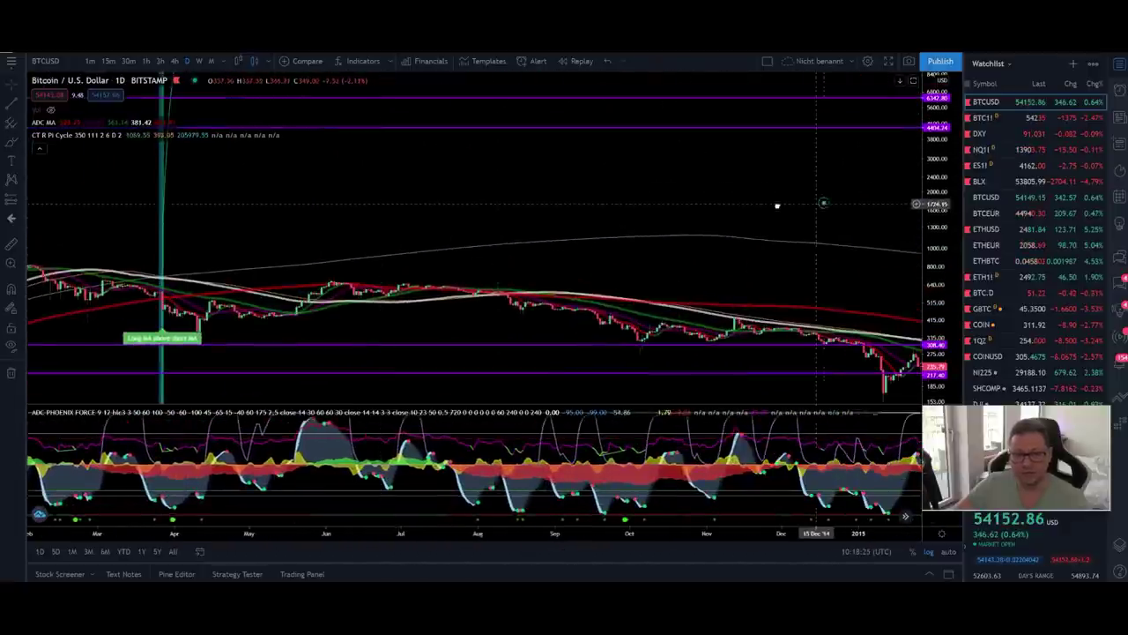
scroll(511, 178, right, 5)
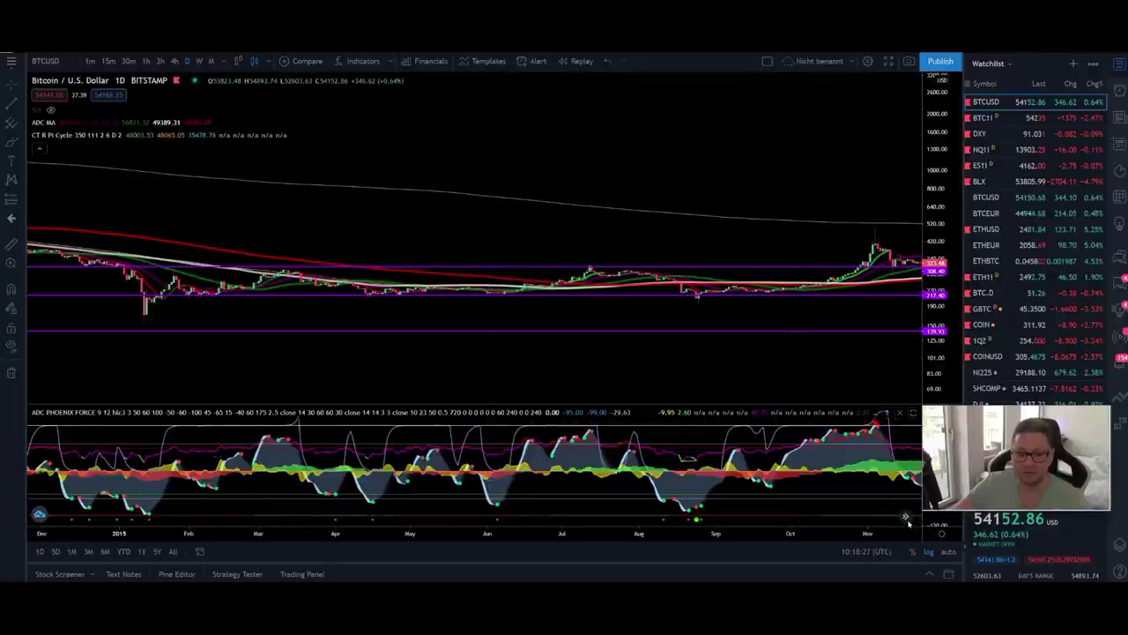
click(905, 516)
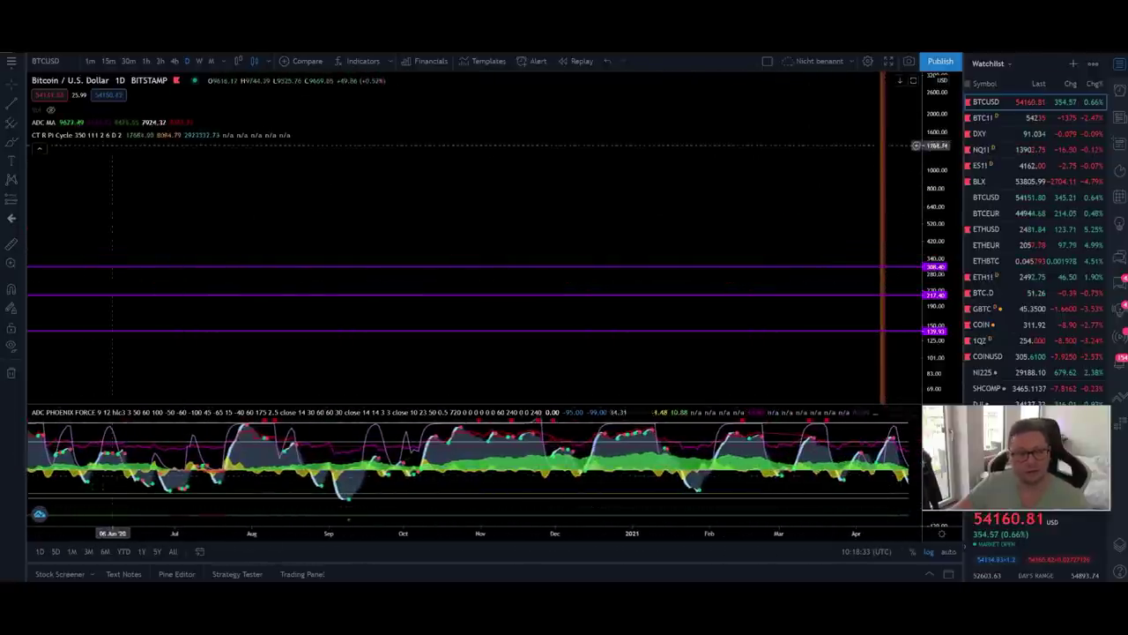
click(130, 134)
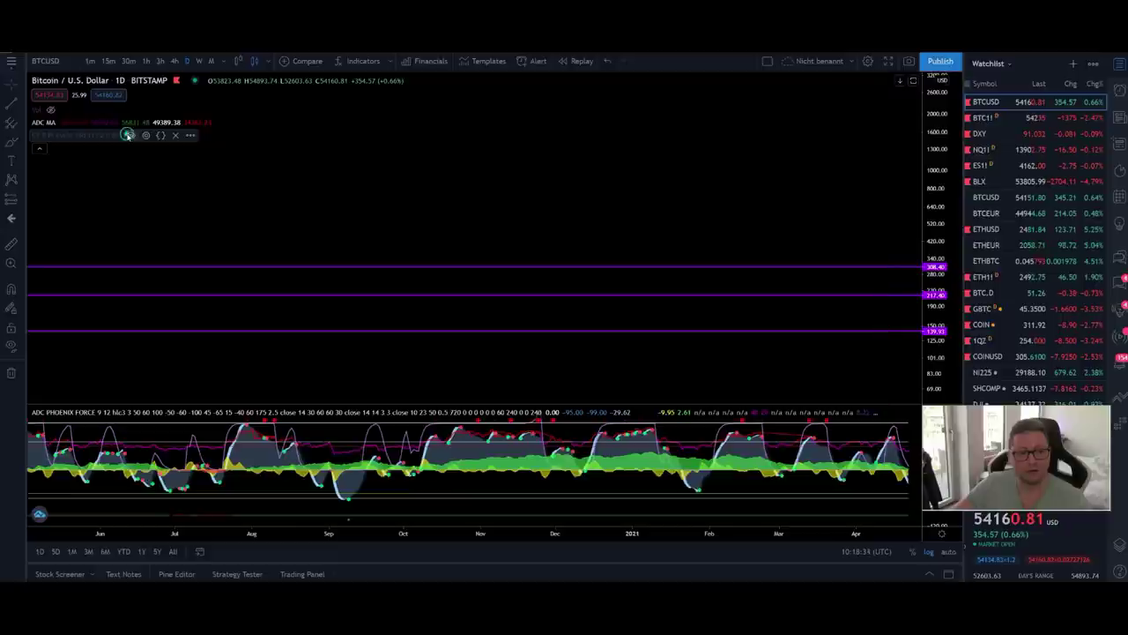
right_click(954, 193)
click(995, 218)
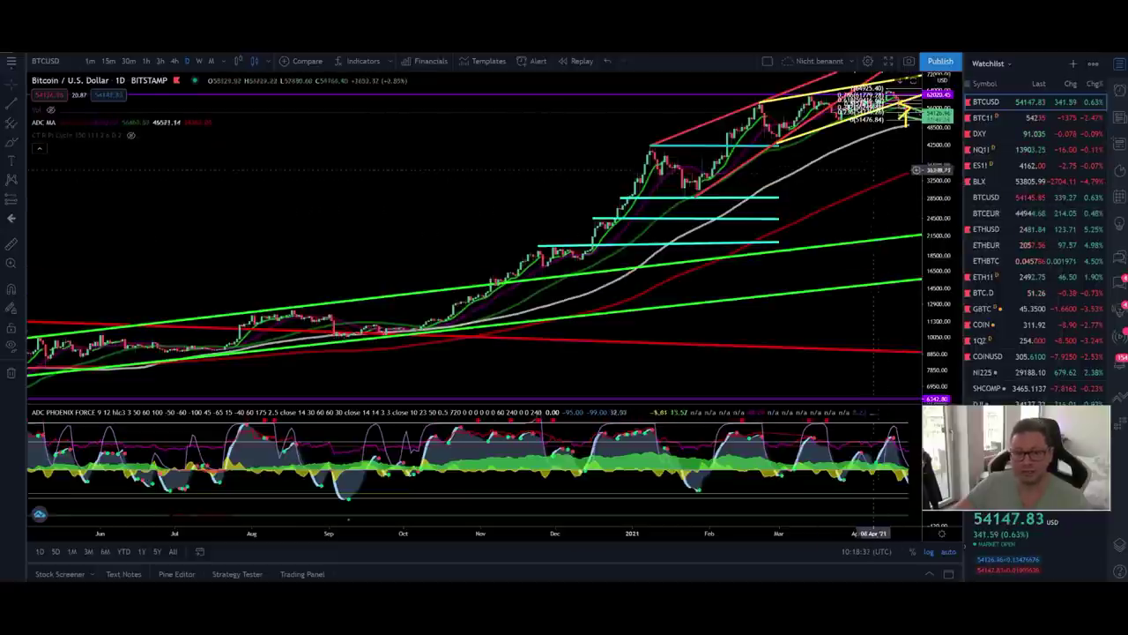
Frame December through June with room on the right and prices up to 78000.
drag(868, 164, 674, 182)
scroll(673, 183, up, 5)
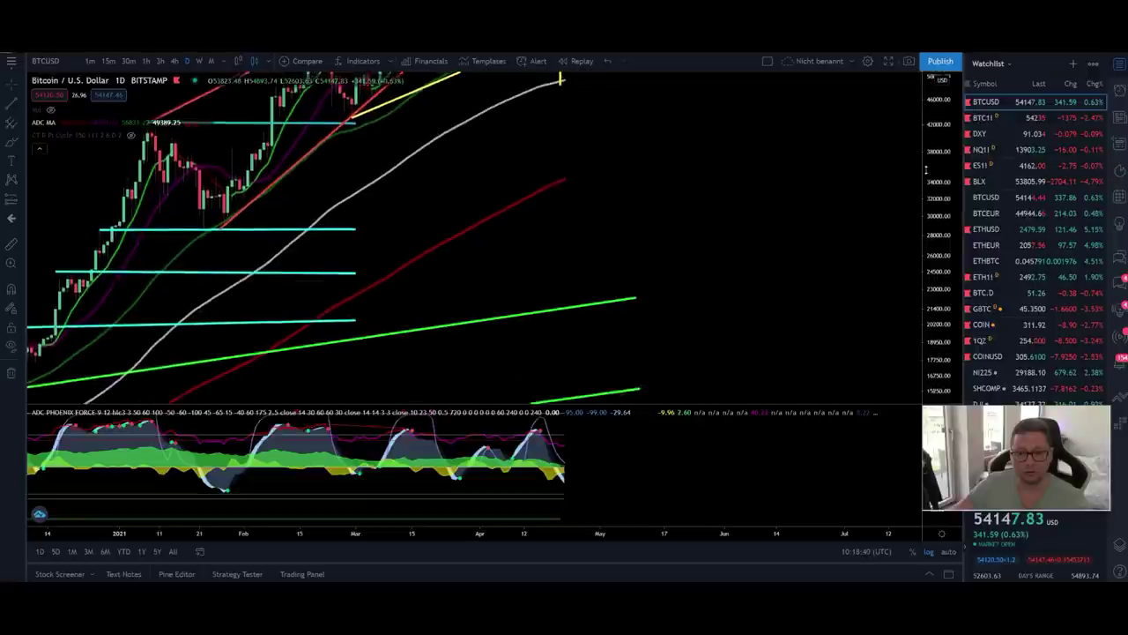
drag(577, 165, 663, 271)
drag(944, 245, 932, 271)
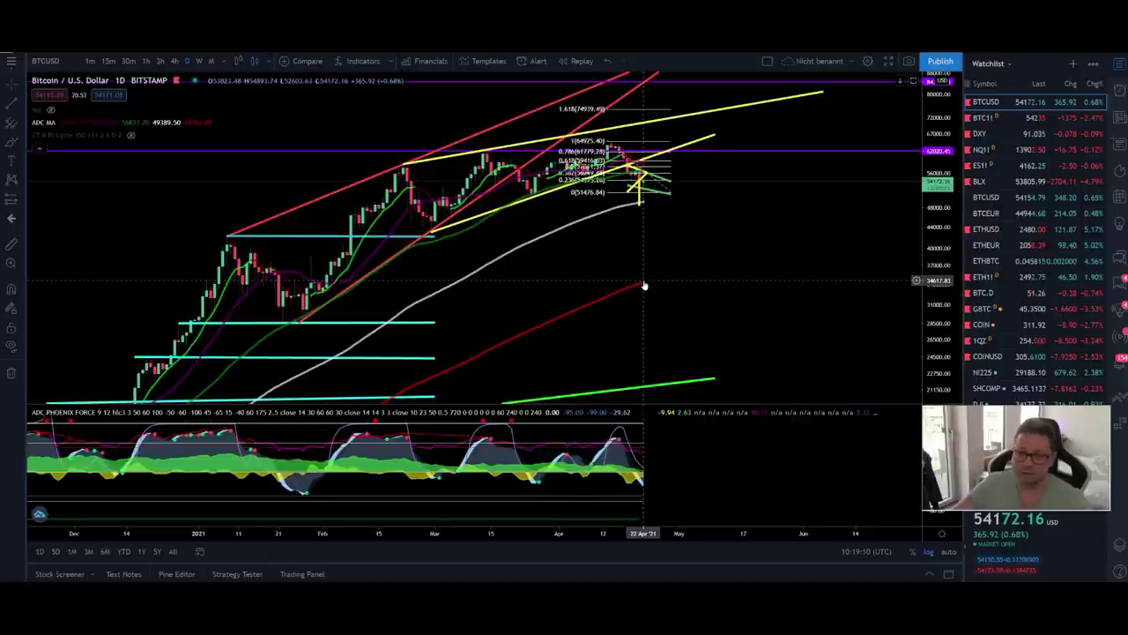
mouse_move(732, 231)
mouse_down()
mouse_move(750, 263)
mouse_move(744, 238)
mouse_up()
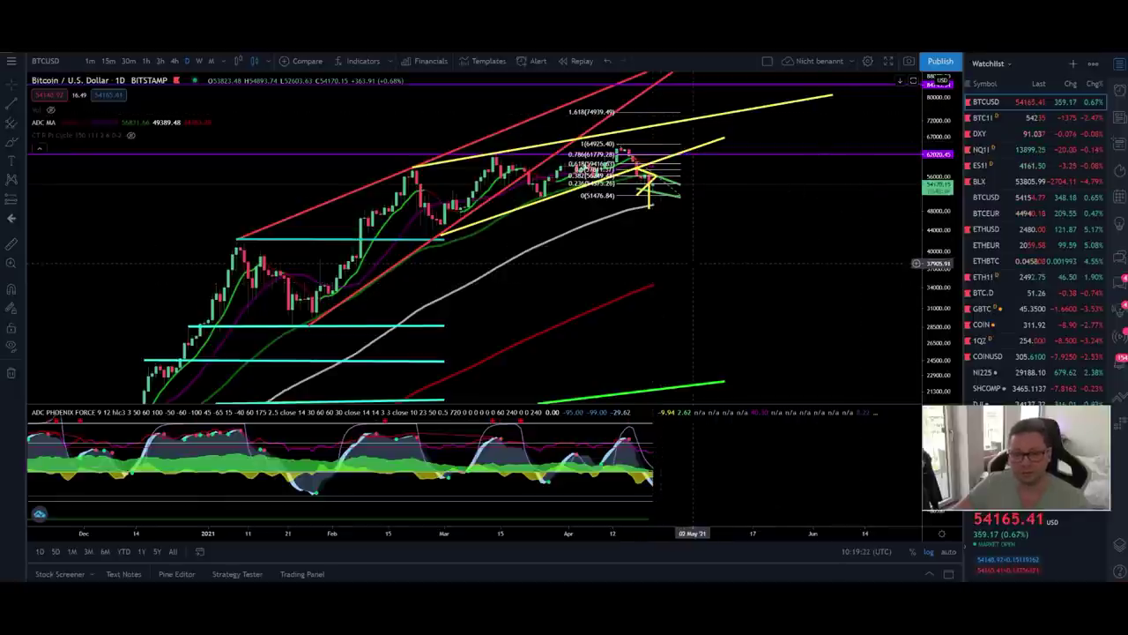
scroll(692, 263, up, 5)
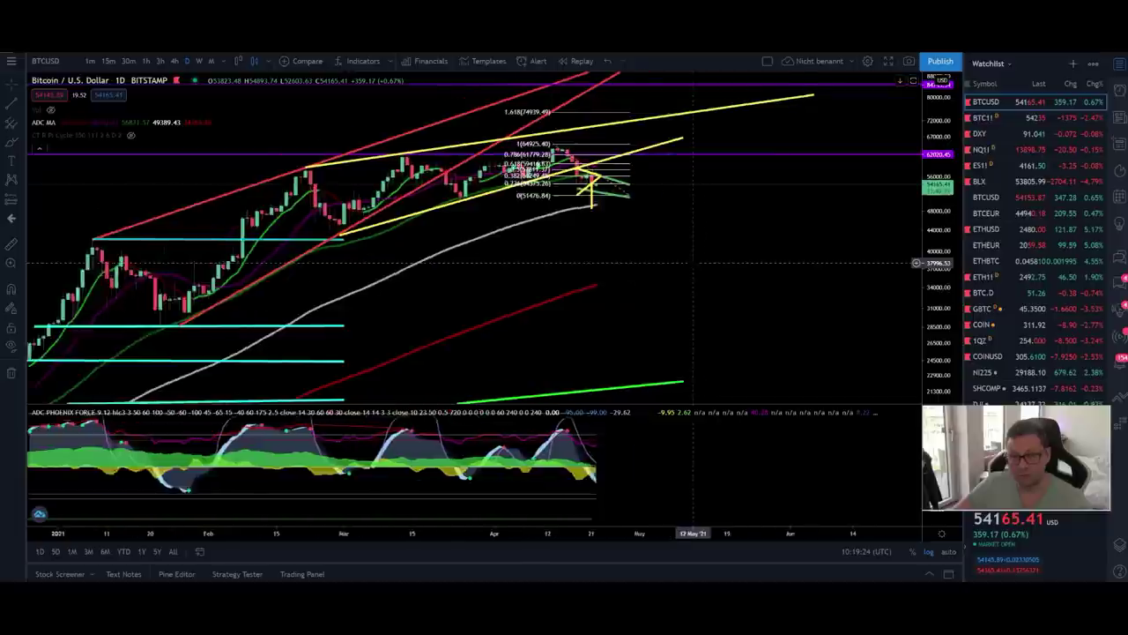
scroll(917, 327, up, 4)
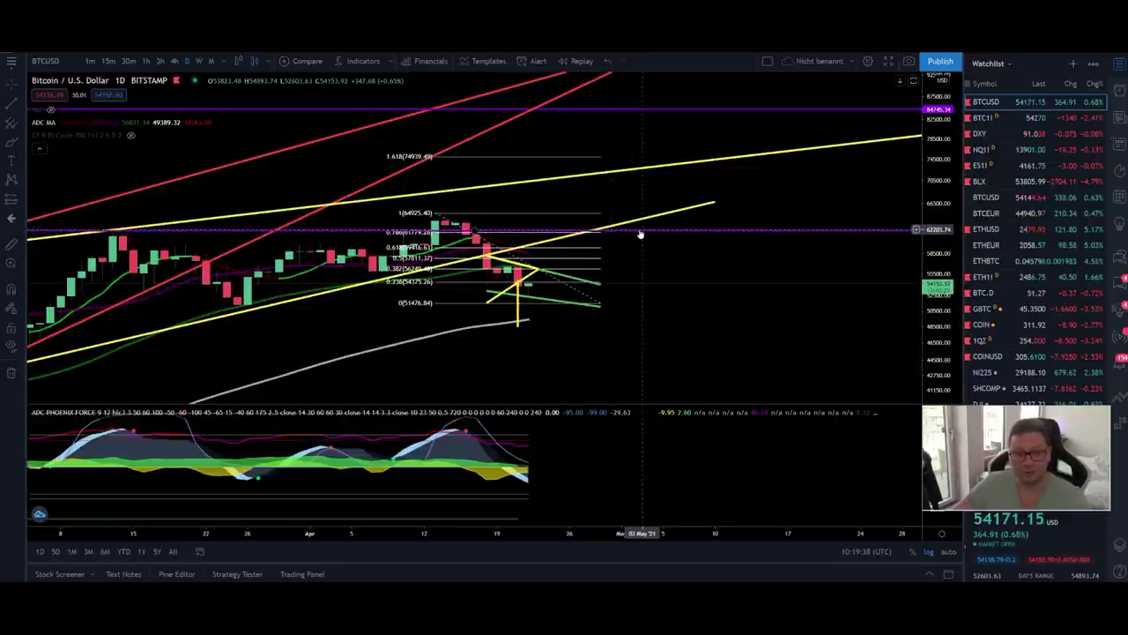
scroll(640, 234, down, 5)
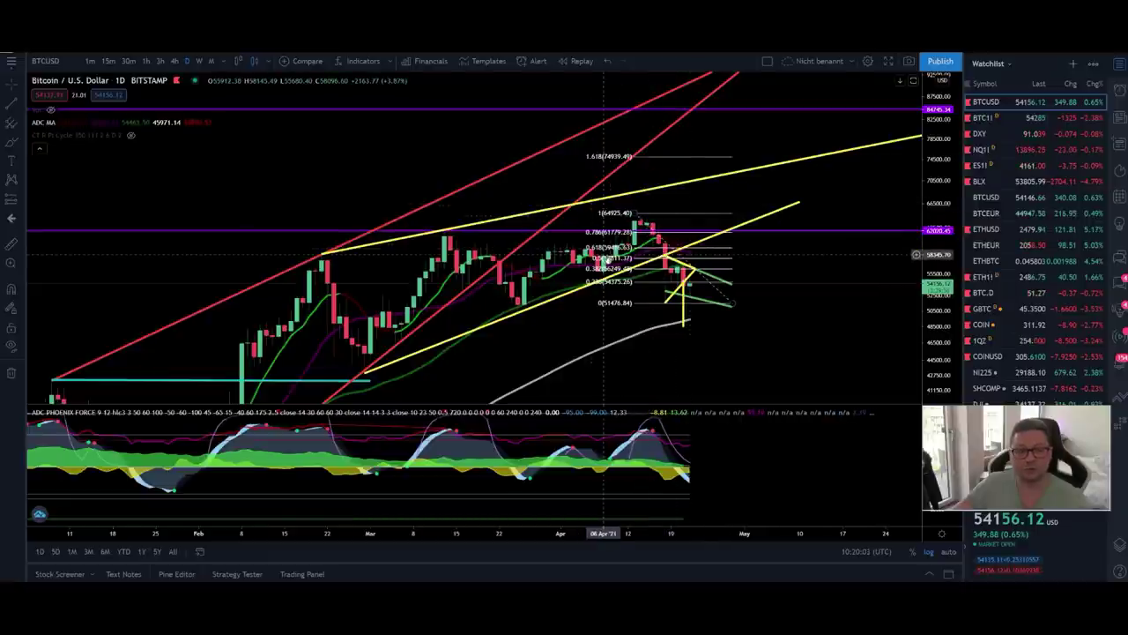
scroll(743, 302, right, 5)
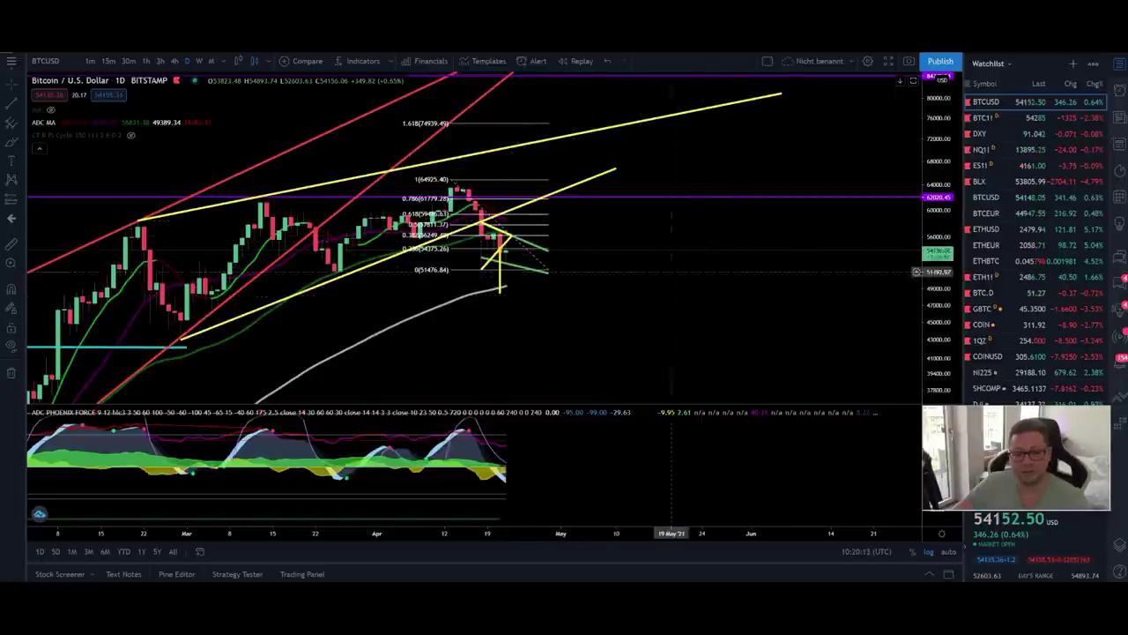
scroll(690, 280, left, 5)
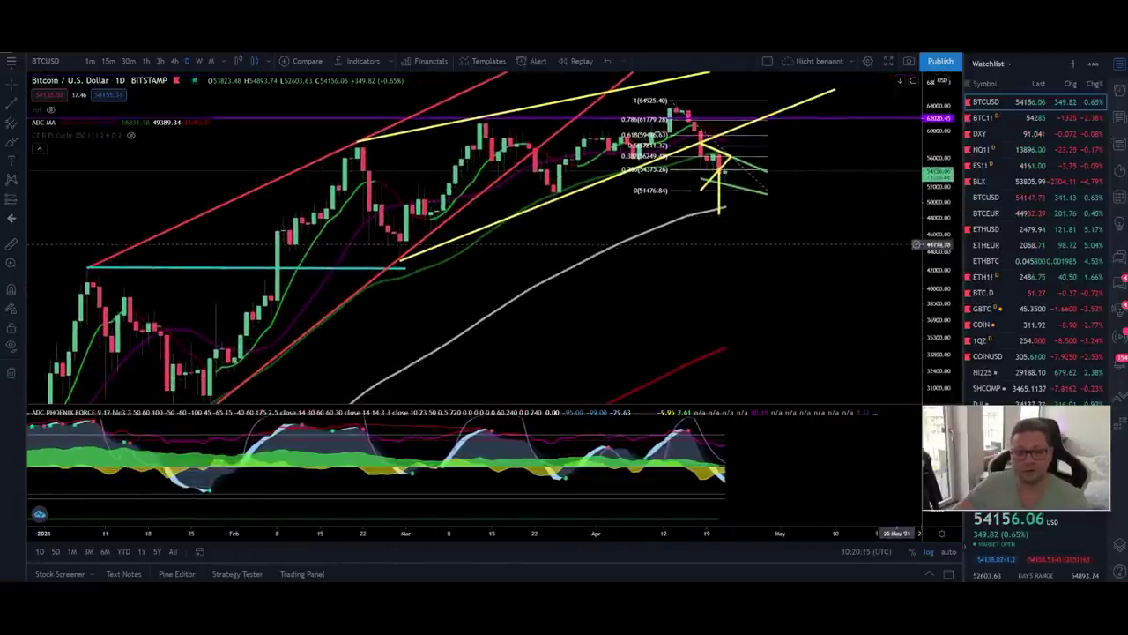
scroll(597, 320, left, 4)
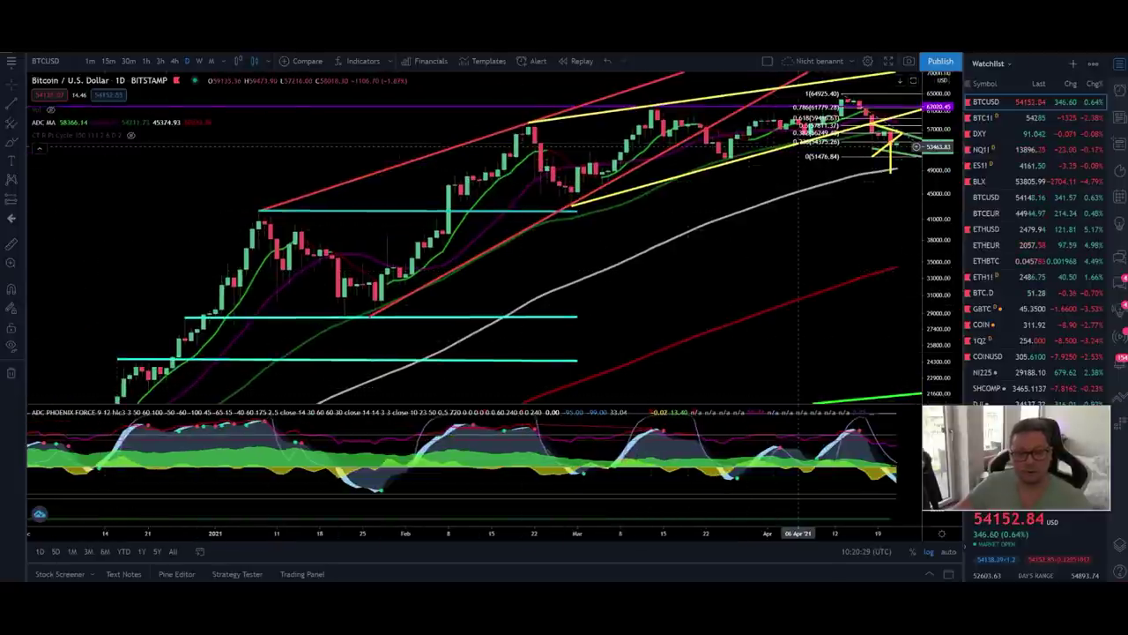
Stretch and pan the Bitcoin chart to enlarge the triangle breakdown and upper Fib levels, glancing at Bybit.
drag(799, 146, 721, 322)
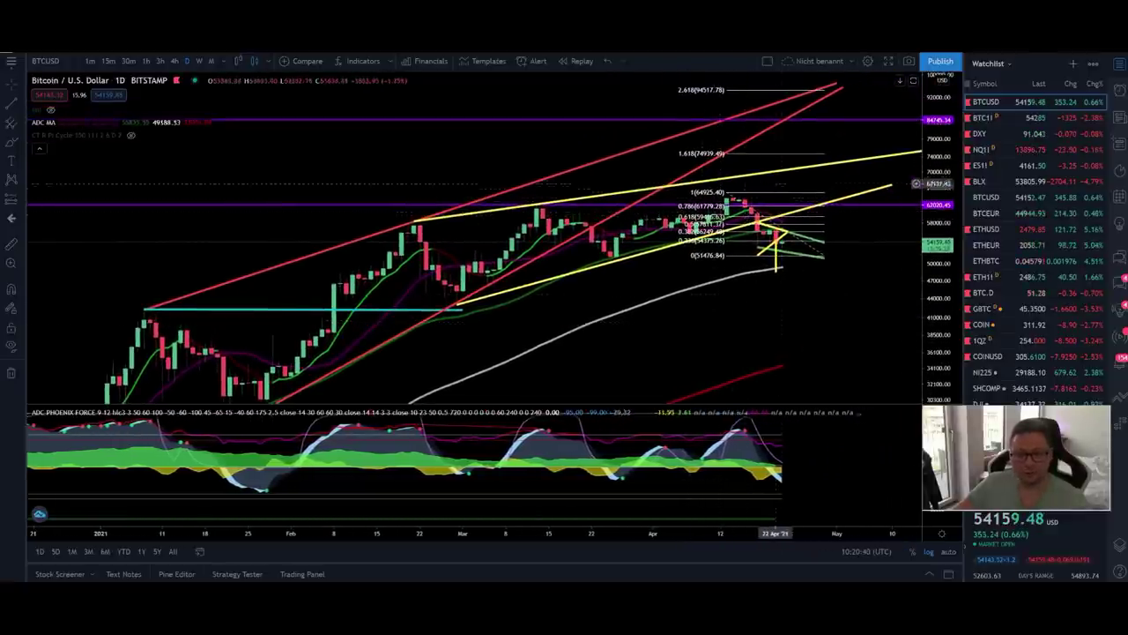
drag(933, 289, 933, 247)
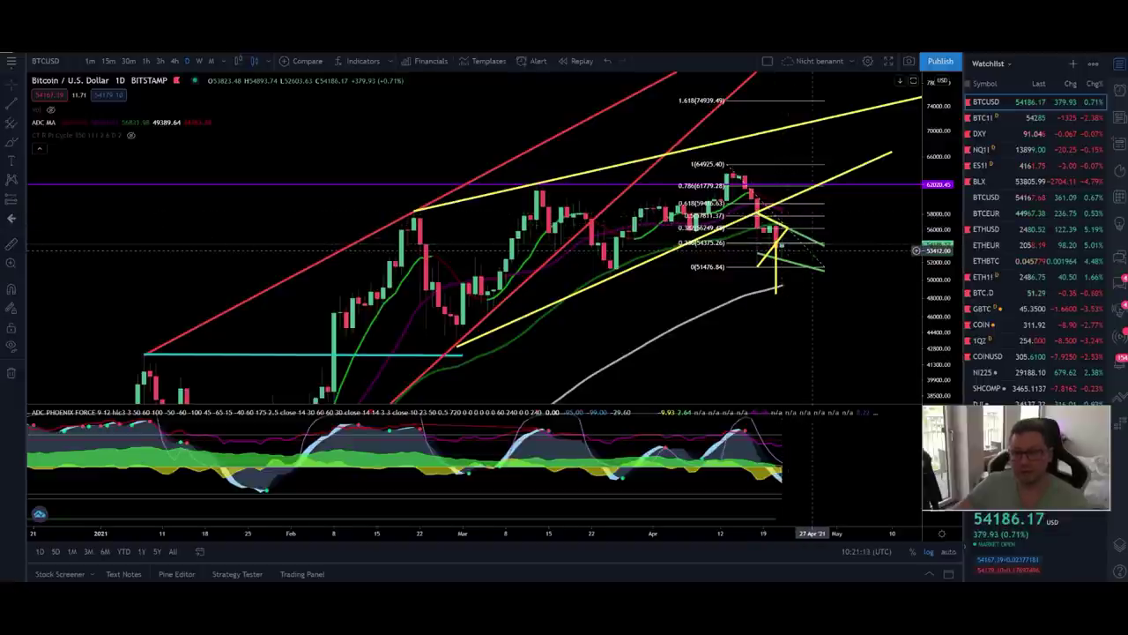
scroll(807, 254, up, 4)
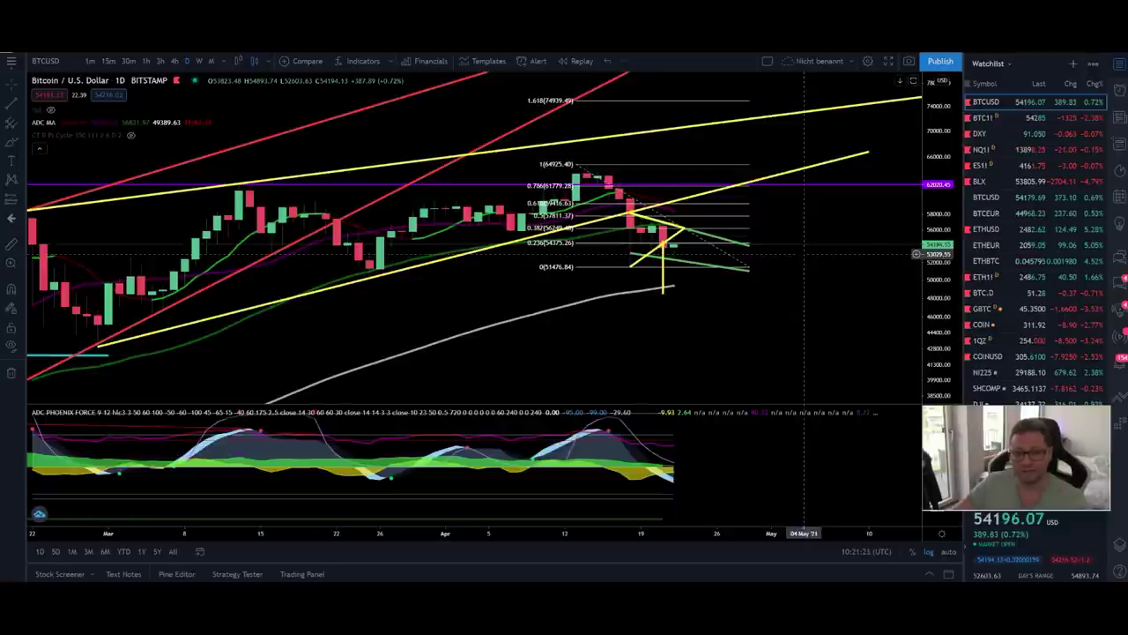
drag(929, 333, 929, 279)
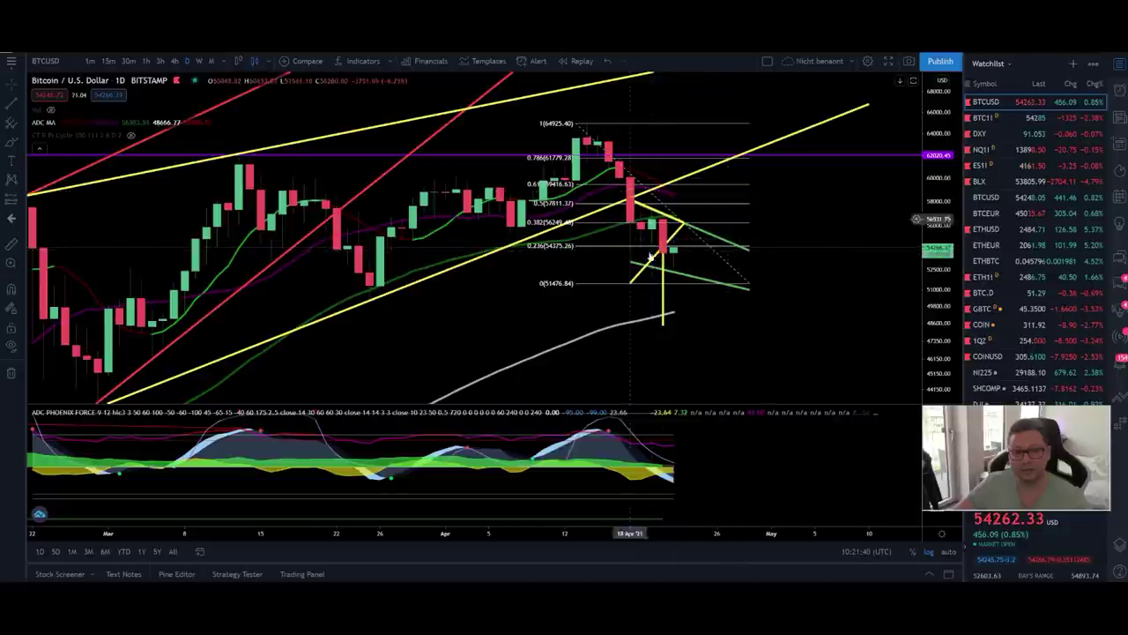
drag(947, 195, 939, 302)
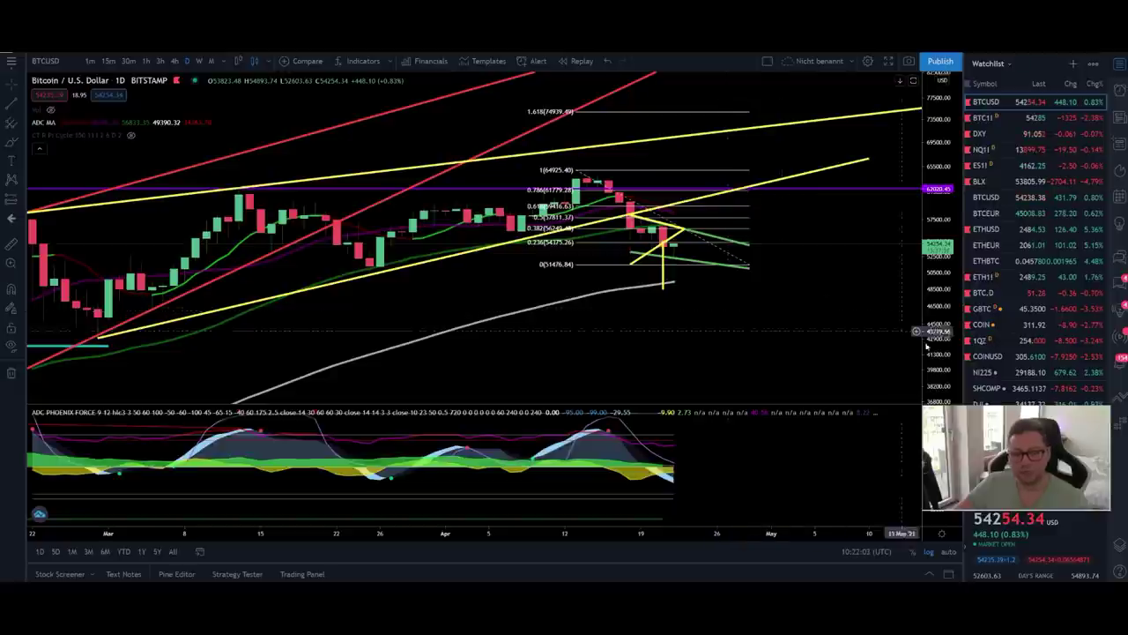
drag(940, 350, 940, 309)
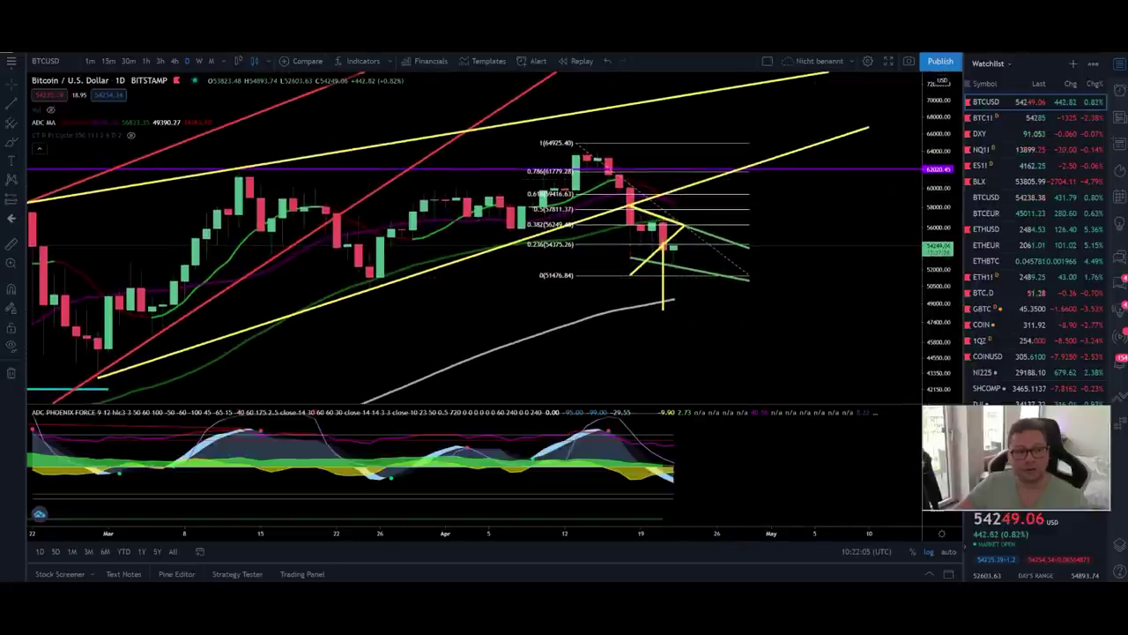
key(ctrl+Tab)
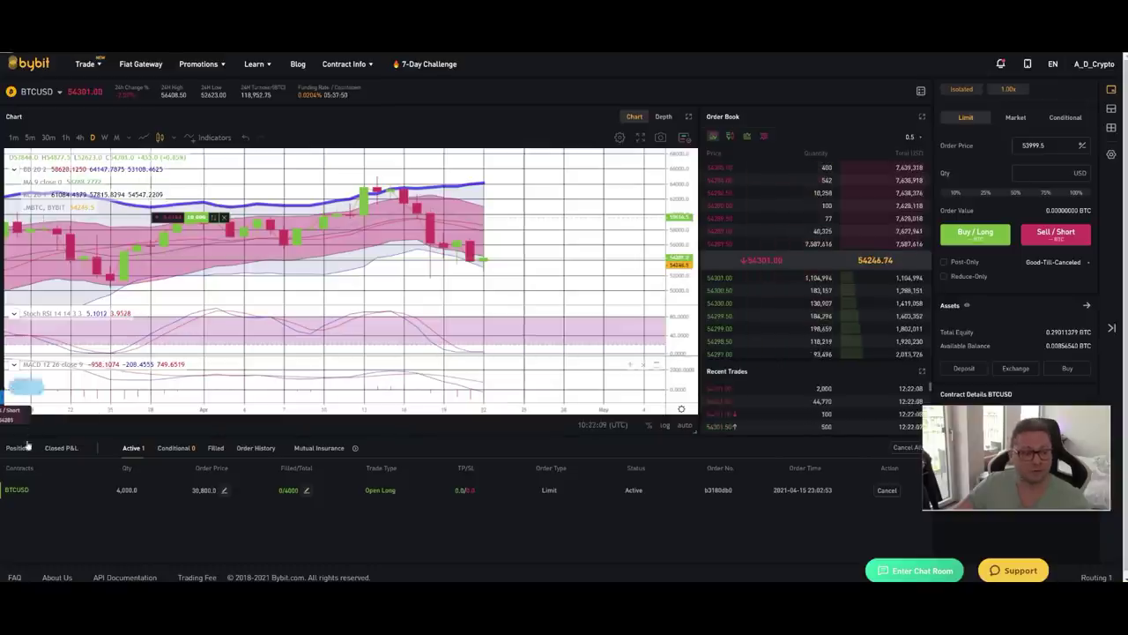
key(ctrl+Tab)
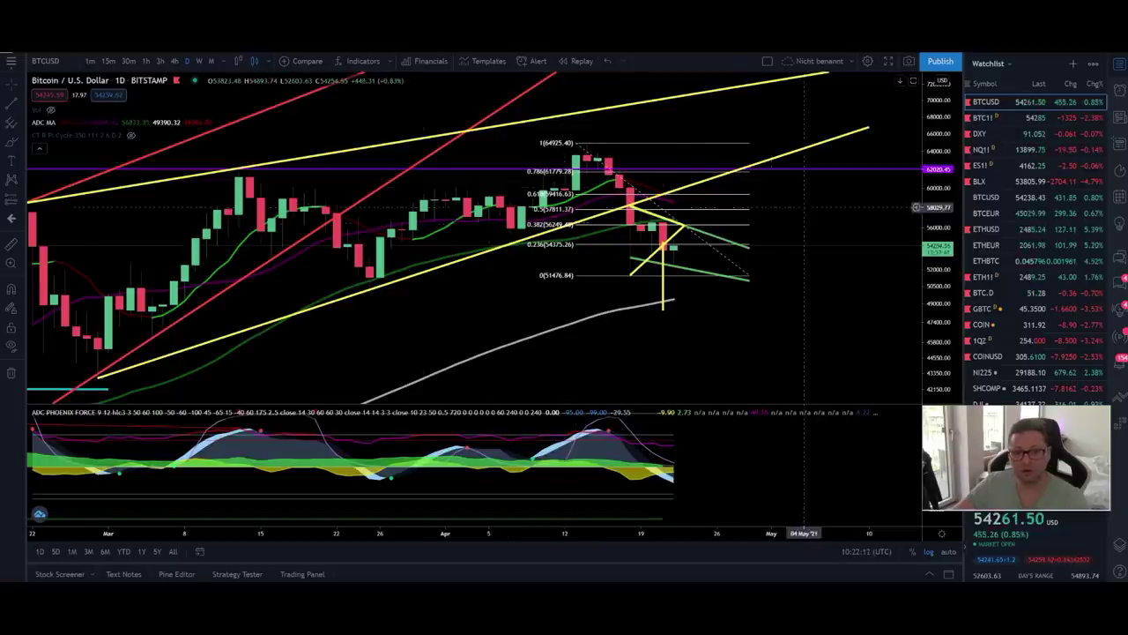
drag(804, 207, 760, 278)
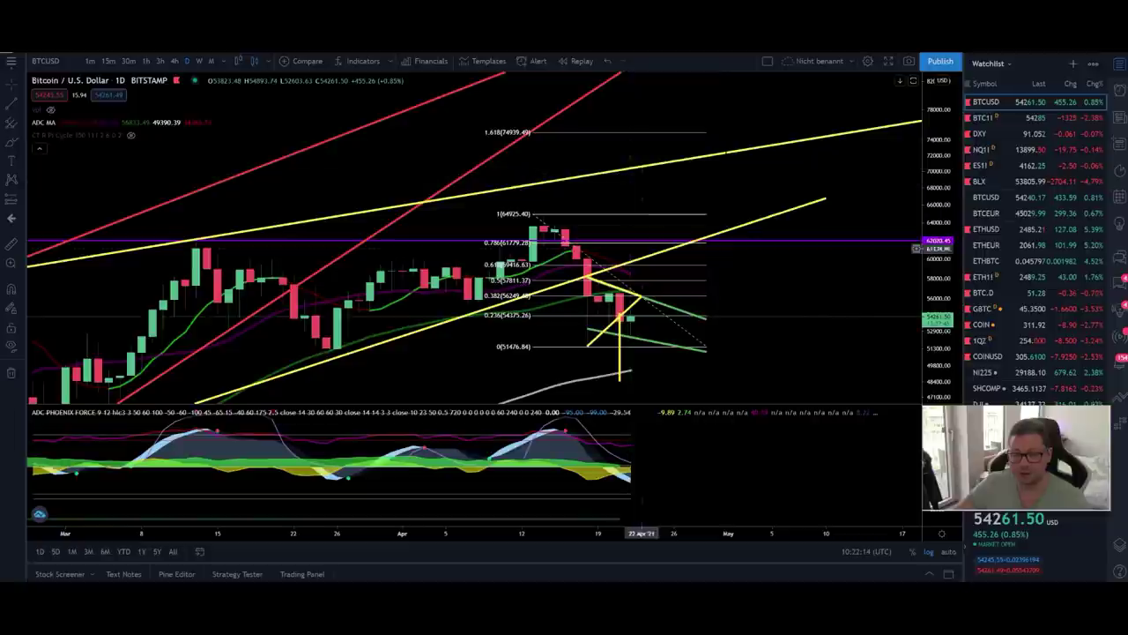
drag(788, 296, 793, 240)
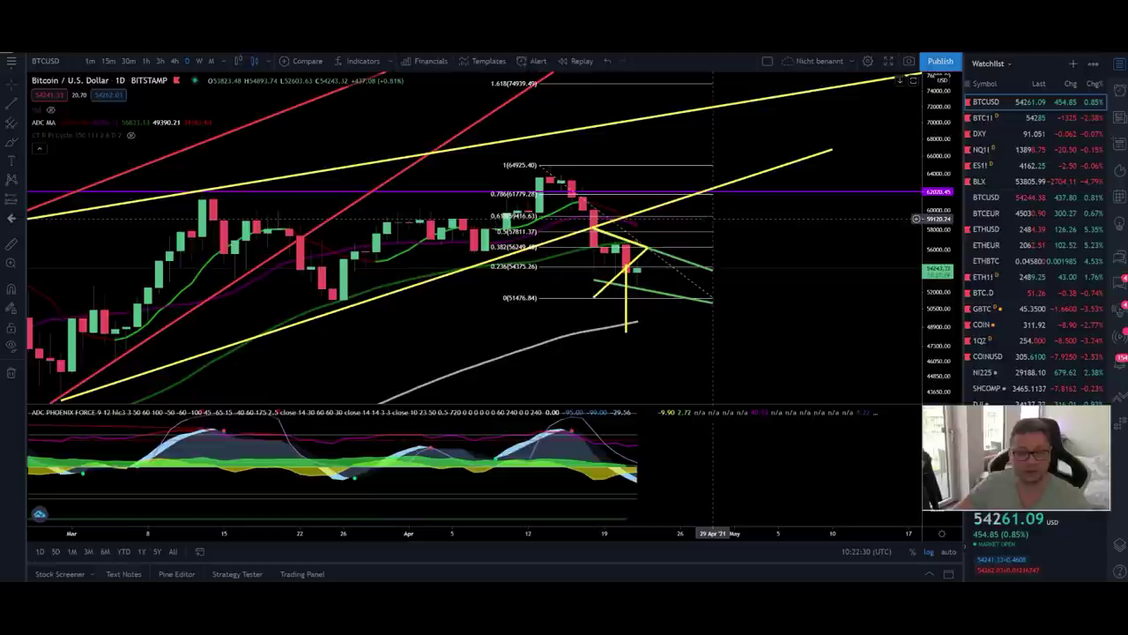
drag(778, 214, 745, 290)
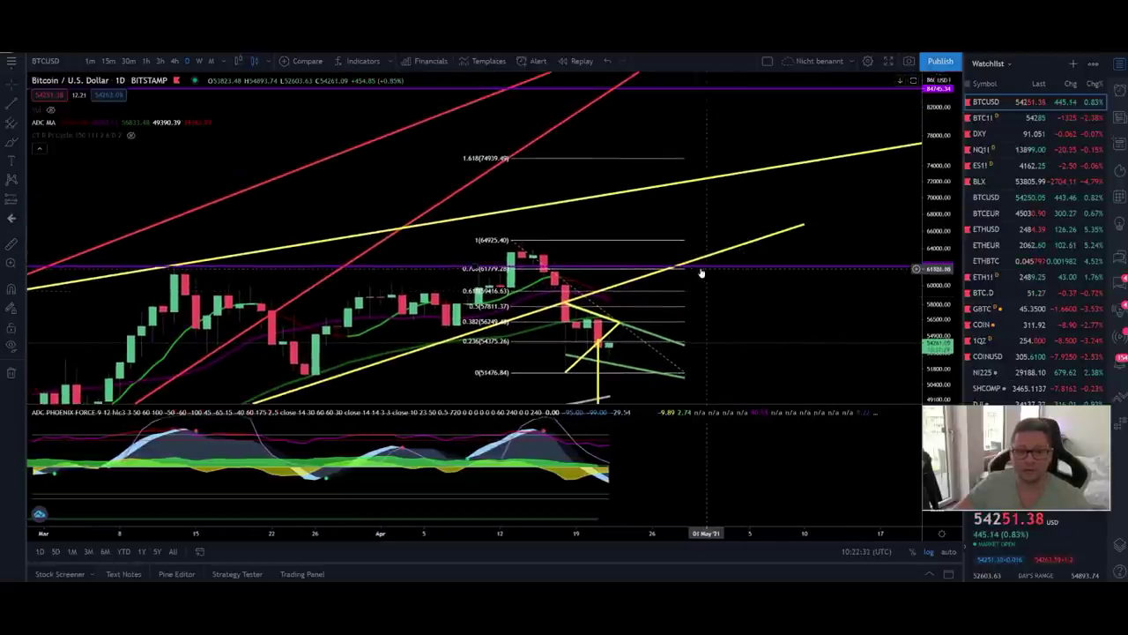
drag(753, 343, 732, 413)
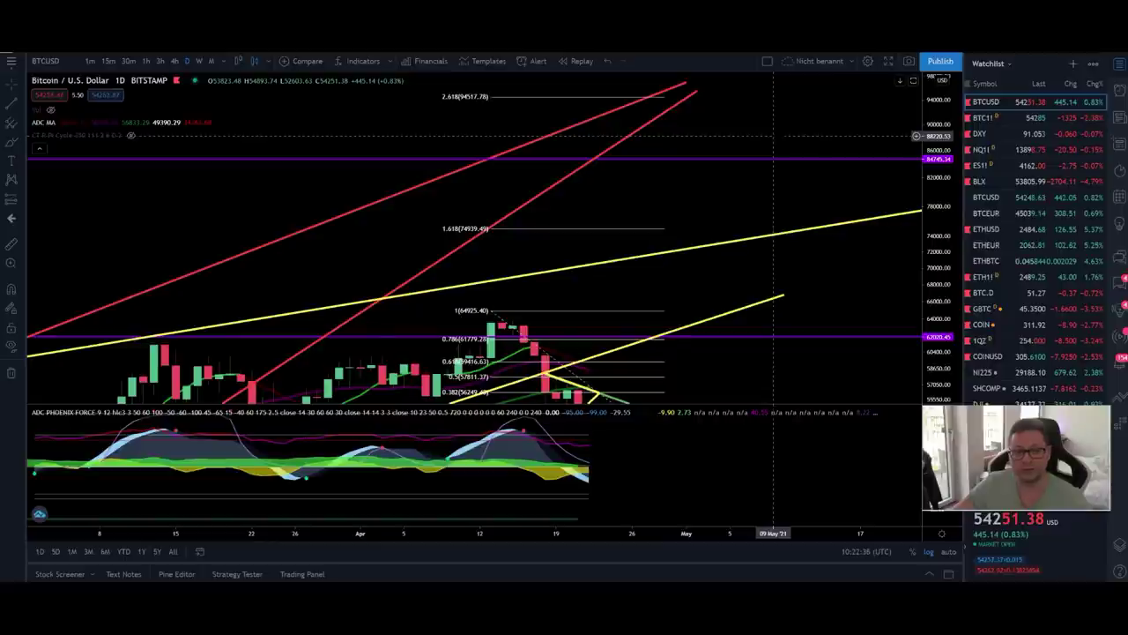
key(ctrl+Tab)
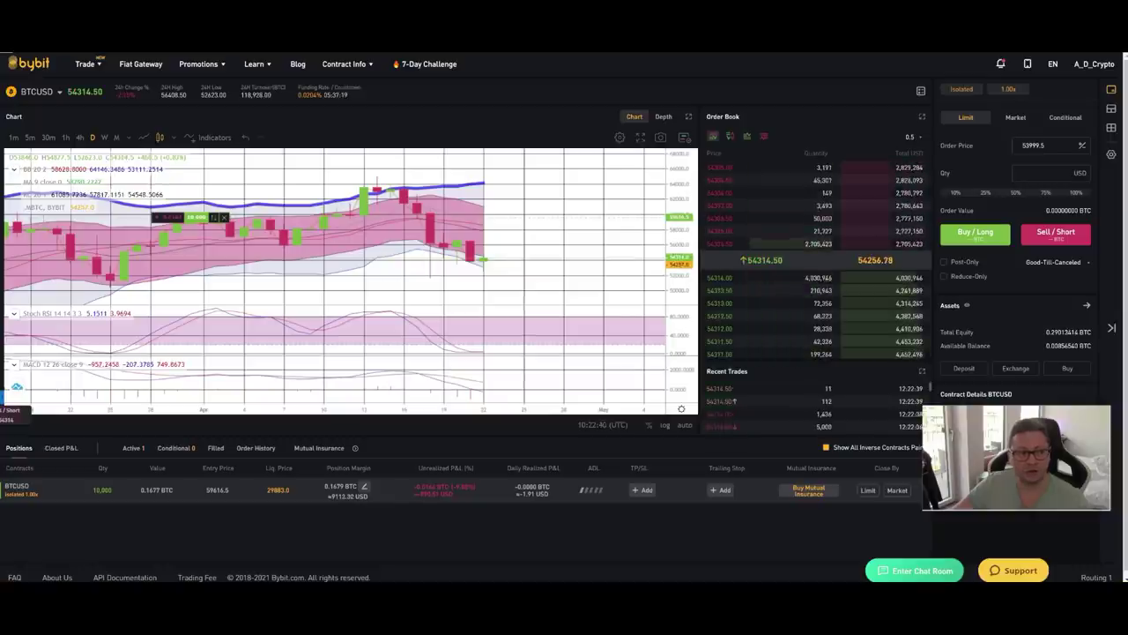
key(ctrl+Tab)
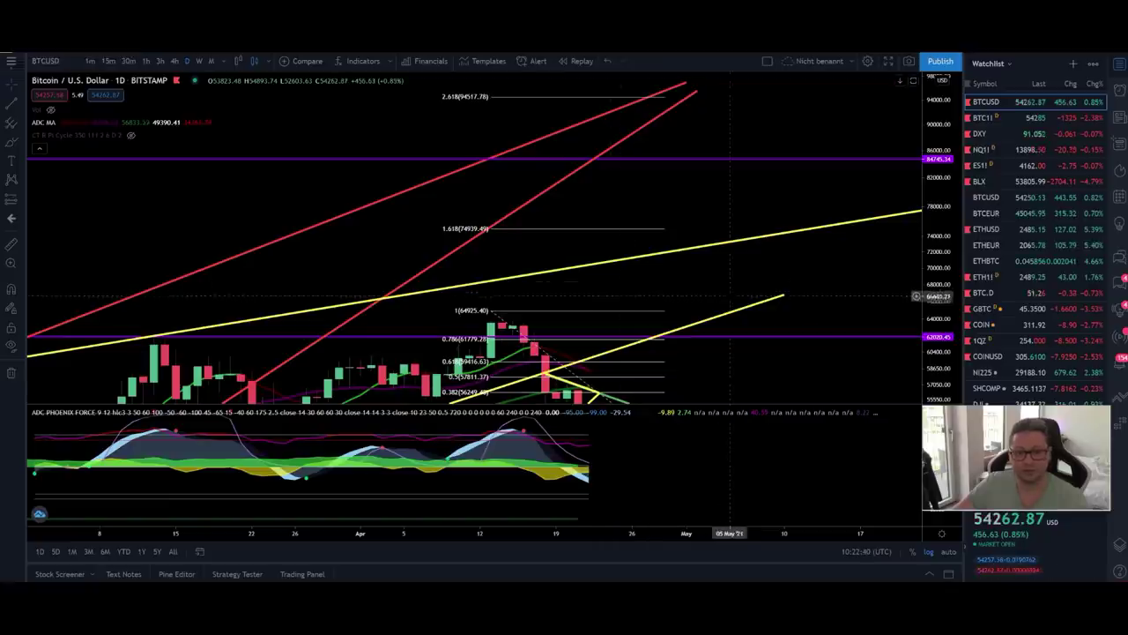
scroll(725, 232, up, 5)
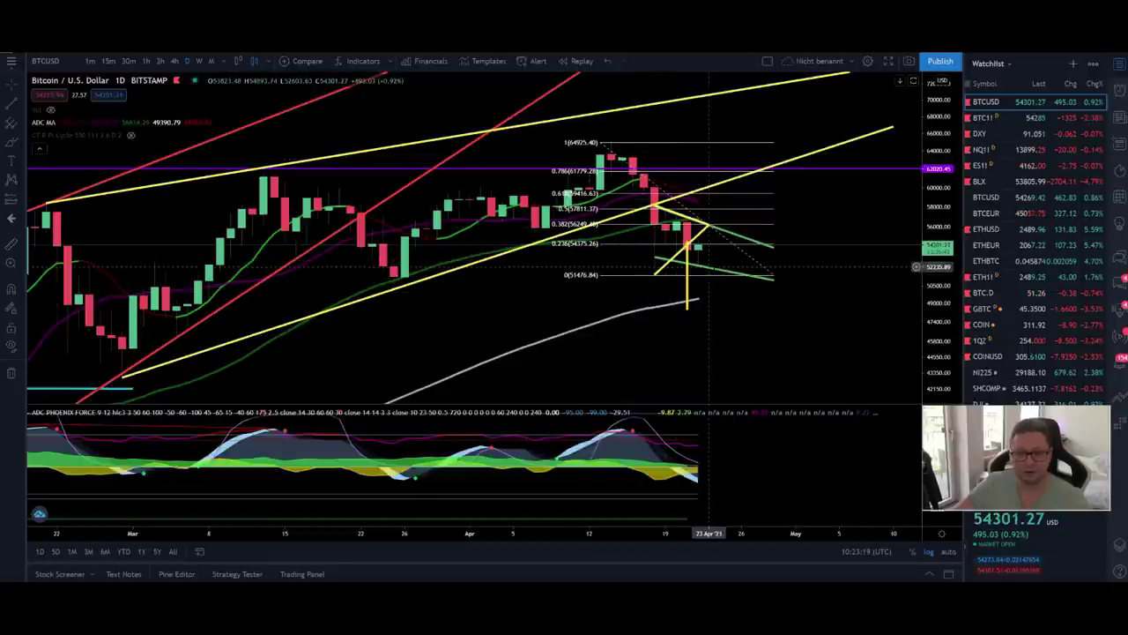
click(1009, 134)
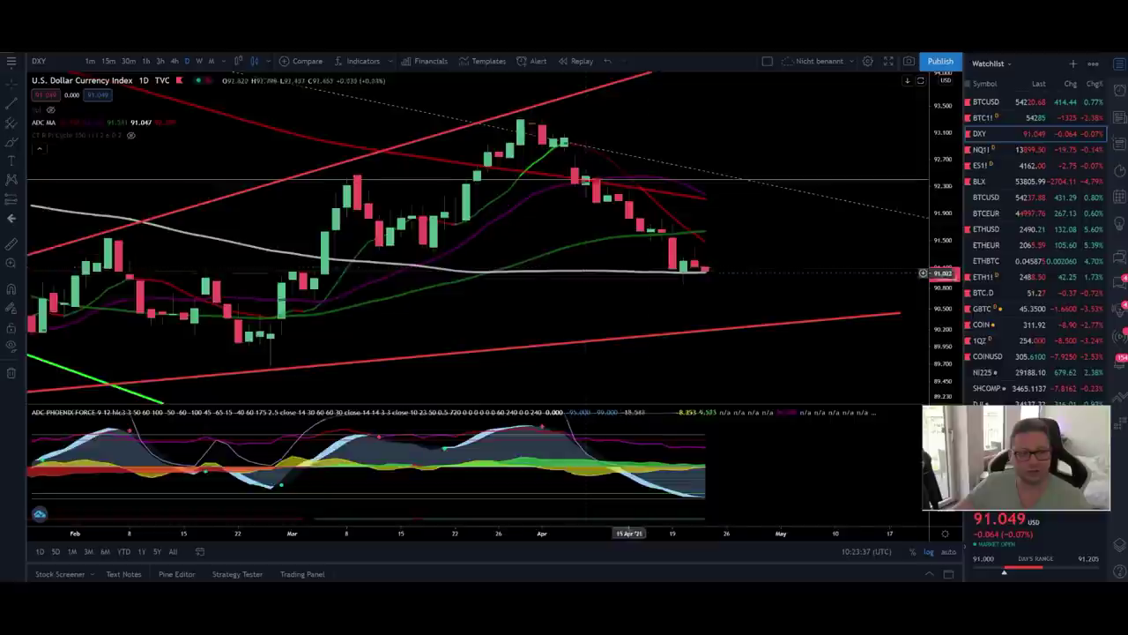
scroll(758, 269, down, 3)
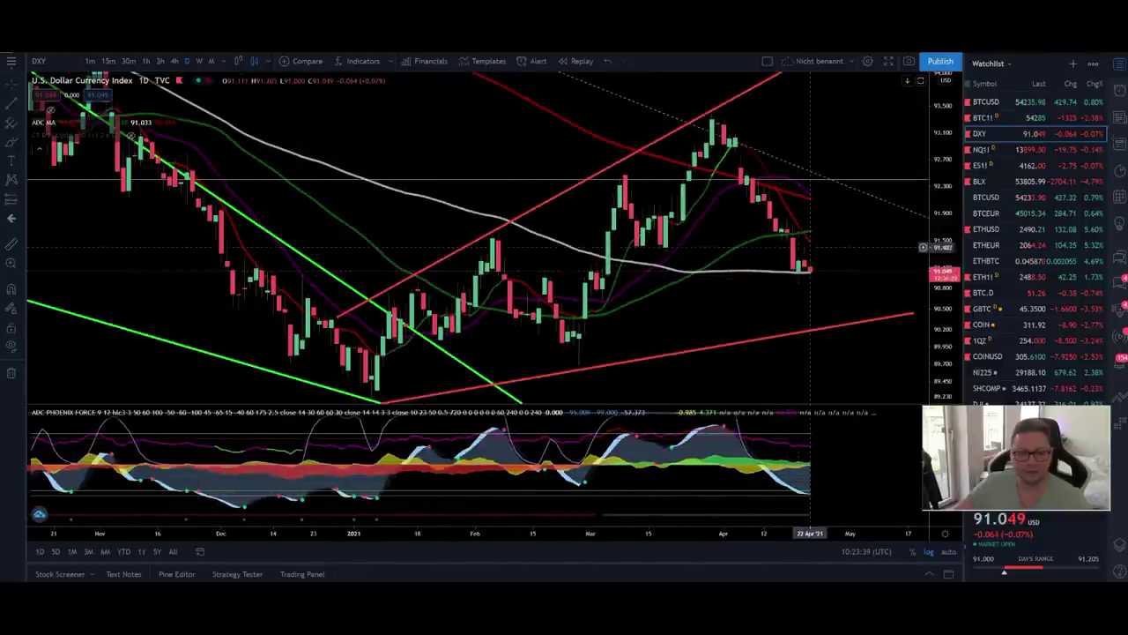
drag(890, 245, 855, 247)
drag(939, 292, 938, 265)
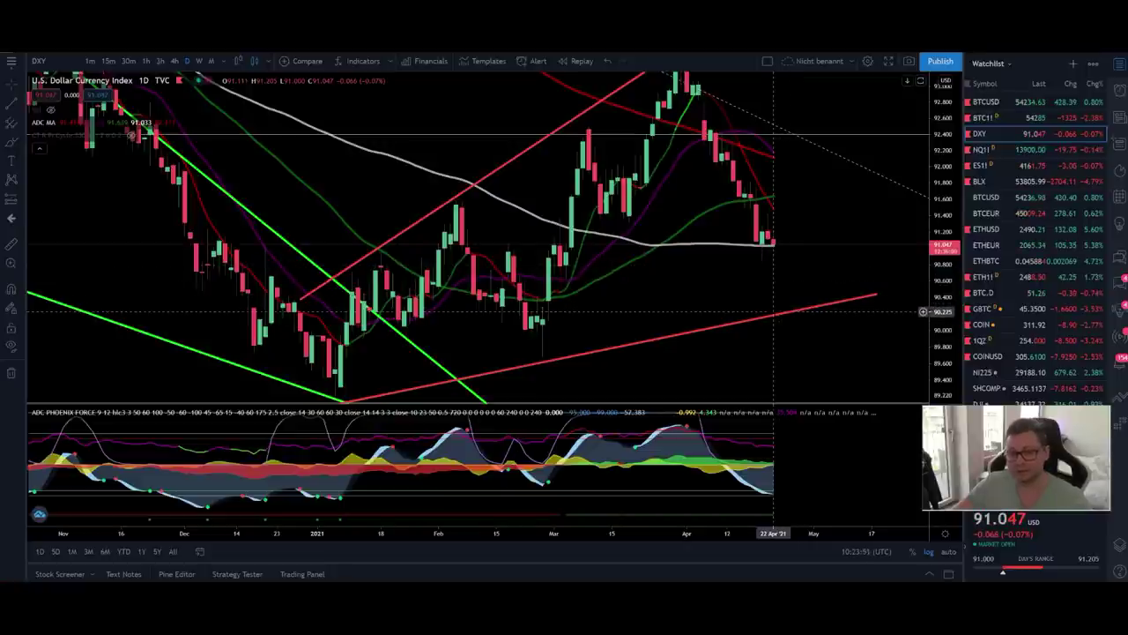
click(1016, 104)
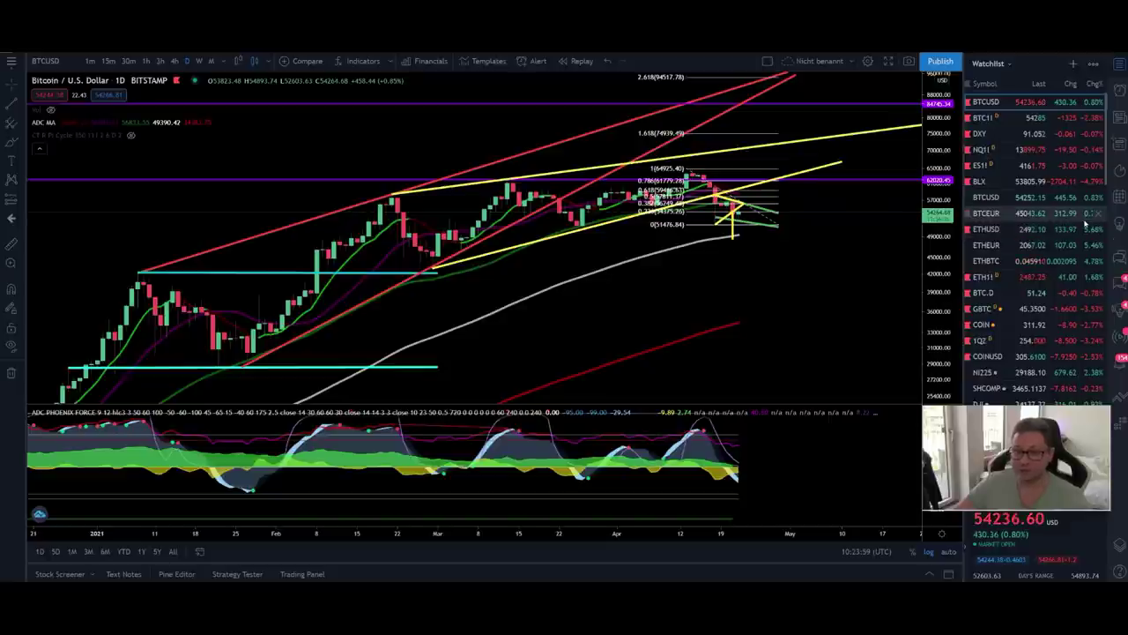
Reload DXY, pan to its latest candles, then load NQ1! NASDAQ 100 futures.
click(996, 133)
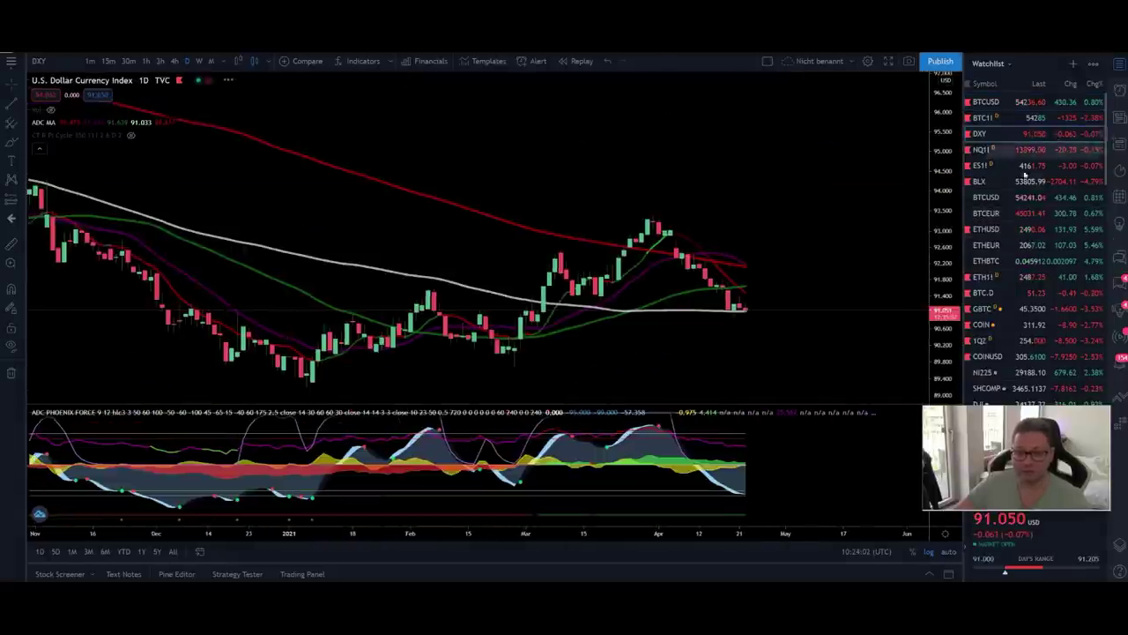
drag(943, 313, 942, 321)
drag(791, 307, 774, 276)
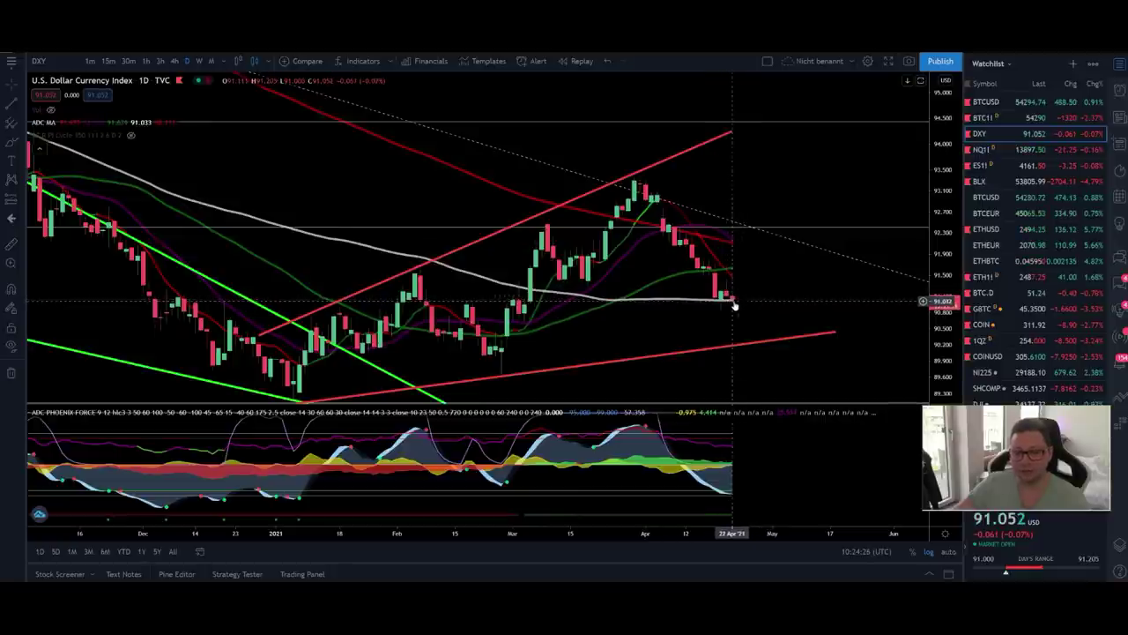
drag(738, 301, 710, 231)
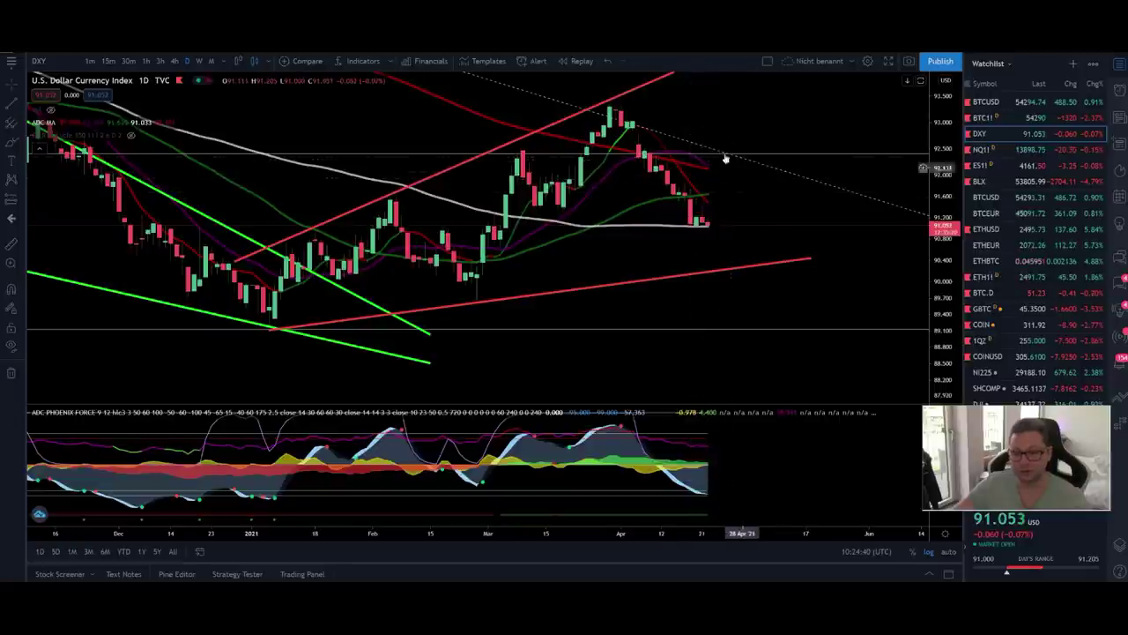
click(1022, 151)
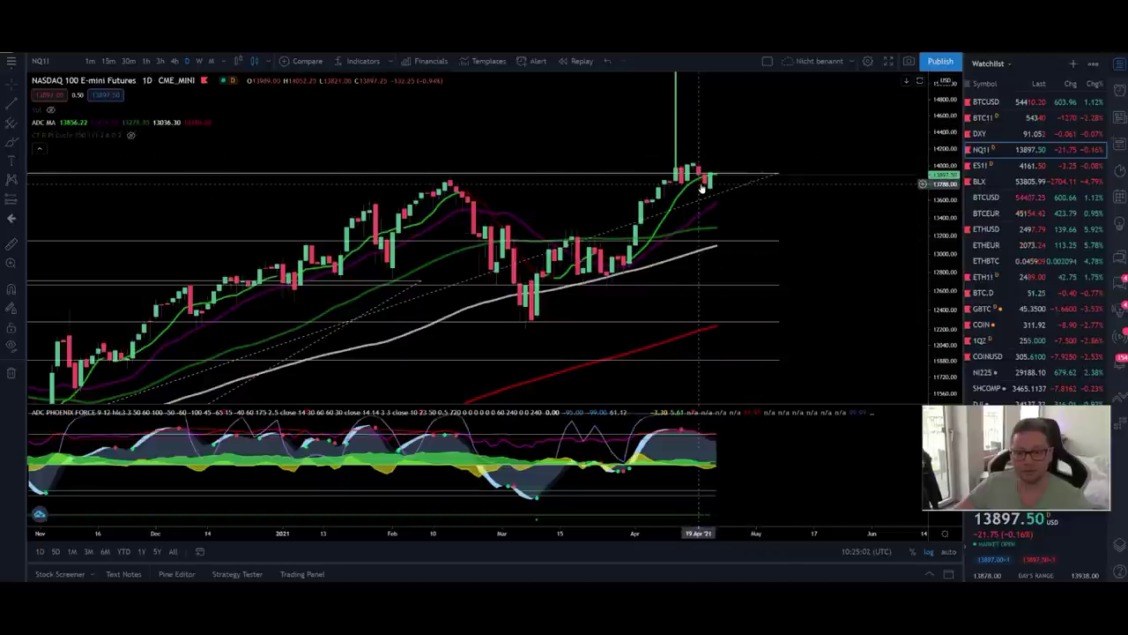
Return to Bitcoin showing the higher Fib levels, with a quick look at Bybit.
click(1048, 103)
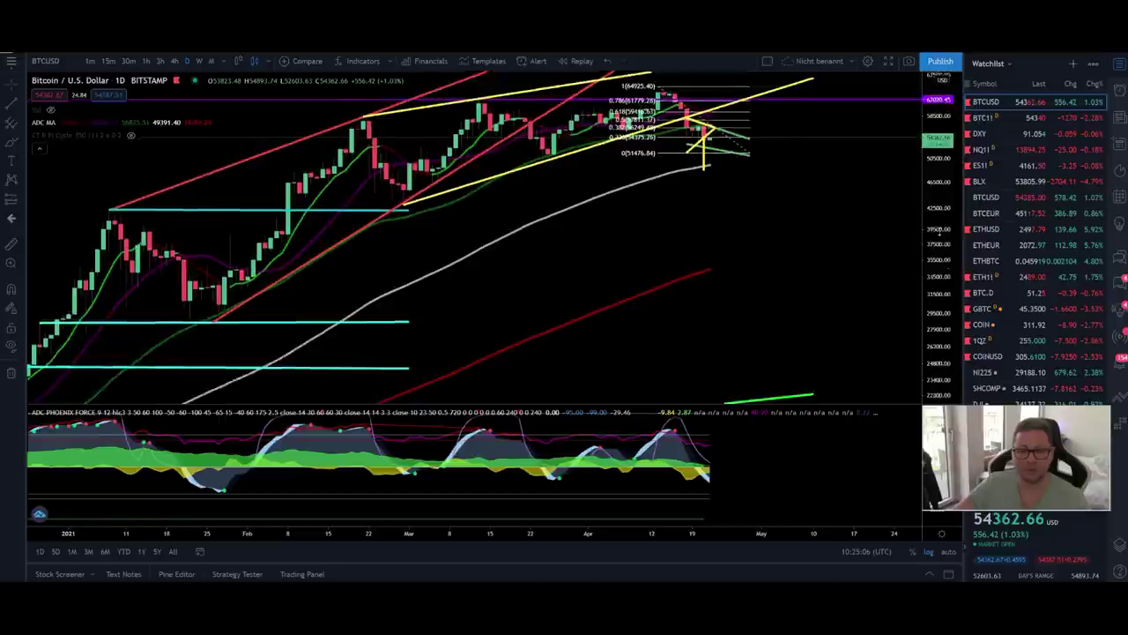
drag(785, 191, 764, 352)
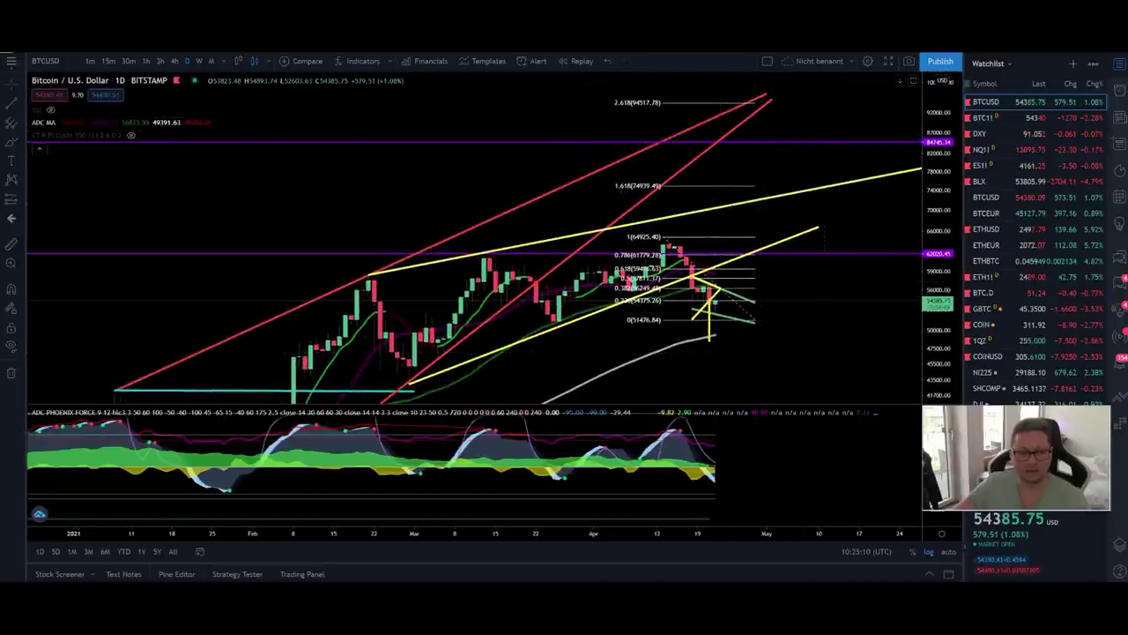
key(ctrl+Tab)
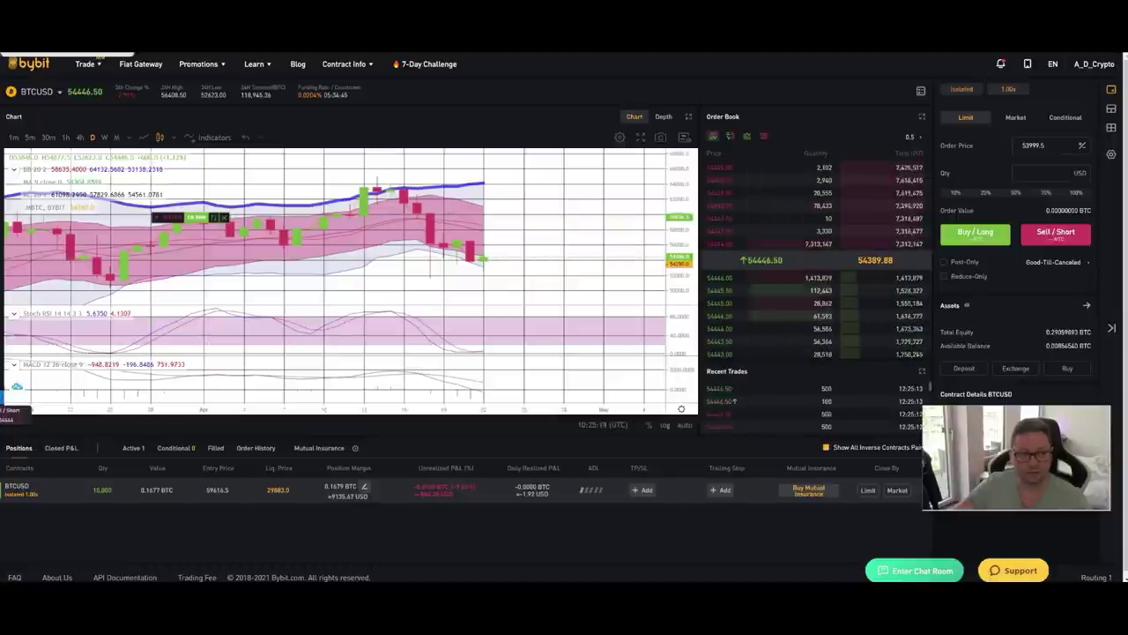
key(ctrl+Tab)
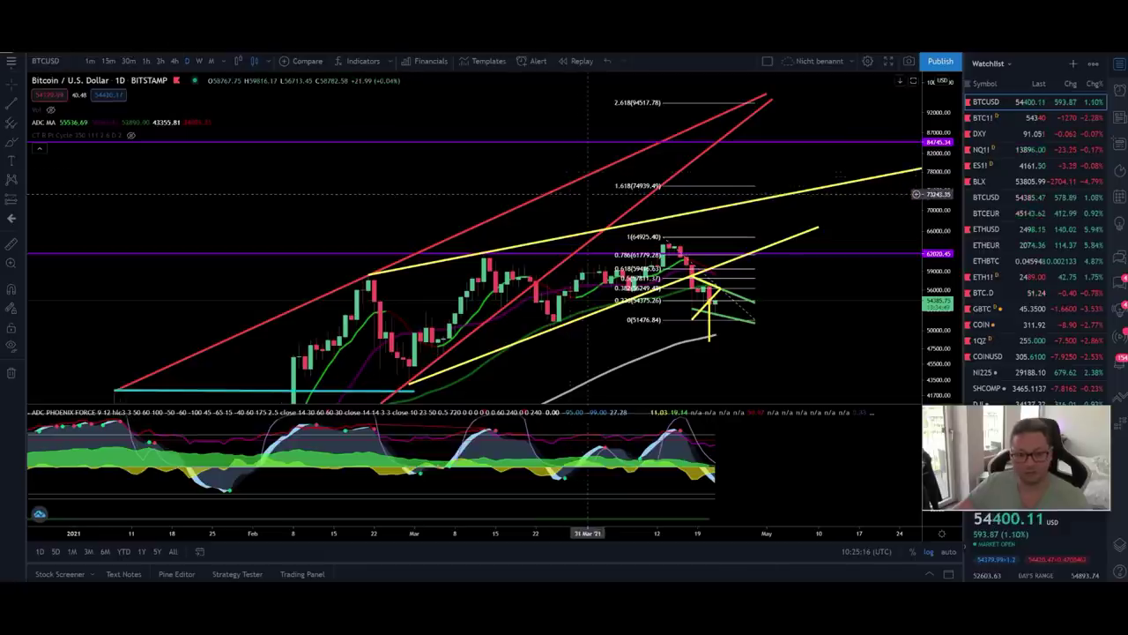
Compare NQ1! against Bitcoin once more, then move to the YouTube video page.
click(1037, 150)
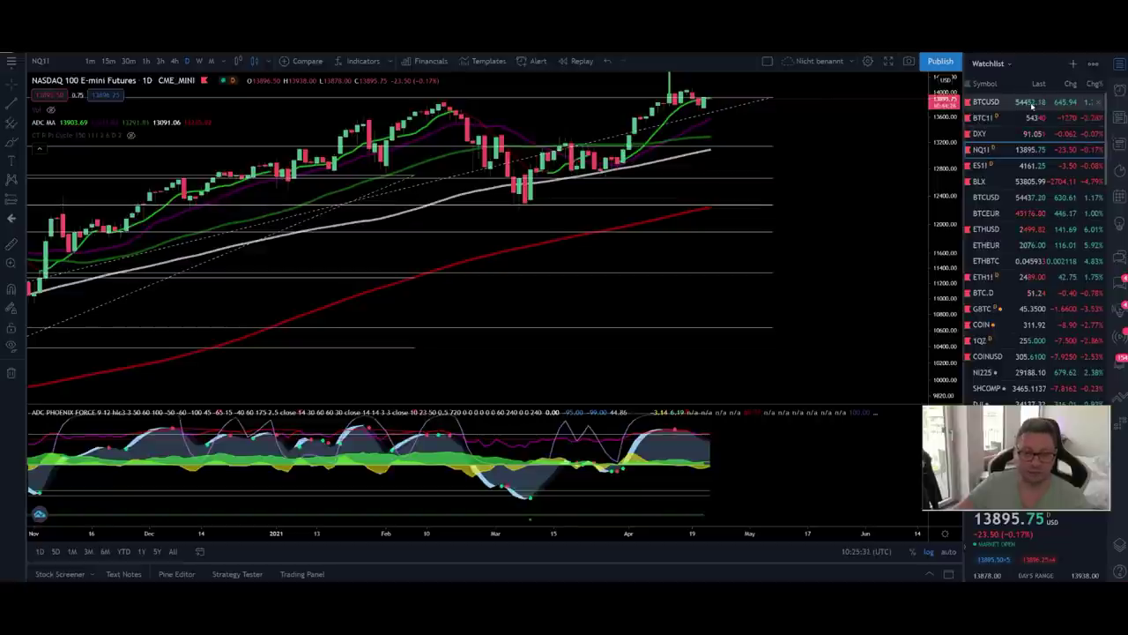
click(1032, 103)
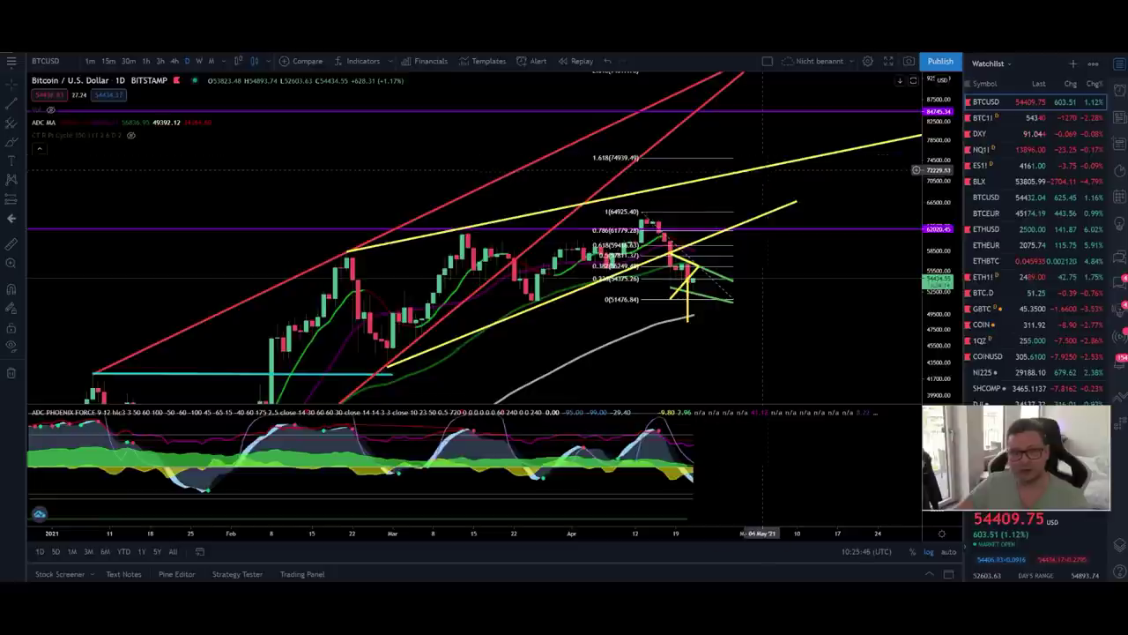
key(ctrl+Tab)
scroll(531, 238, down, 3)
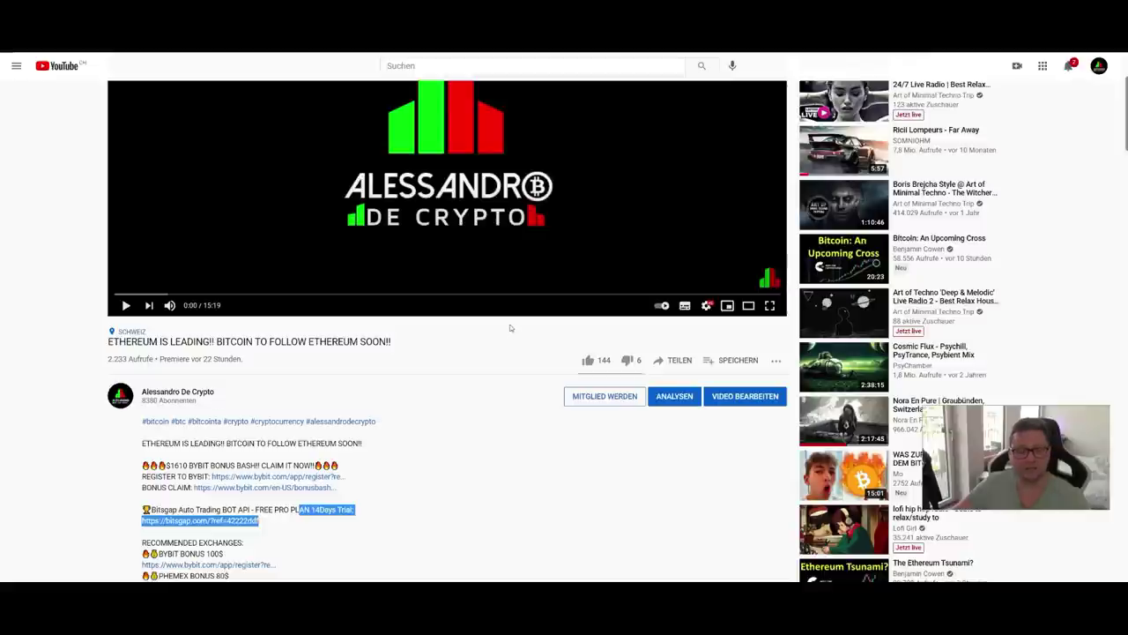
Highlight the Bybit registration/bonus and Bitsgap trading bot lines in the description.
scroll(474, 395, down, 3)
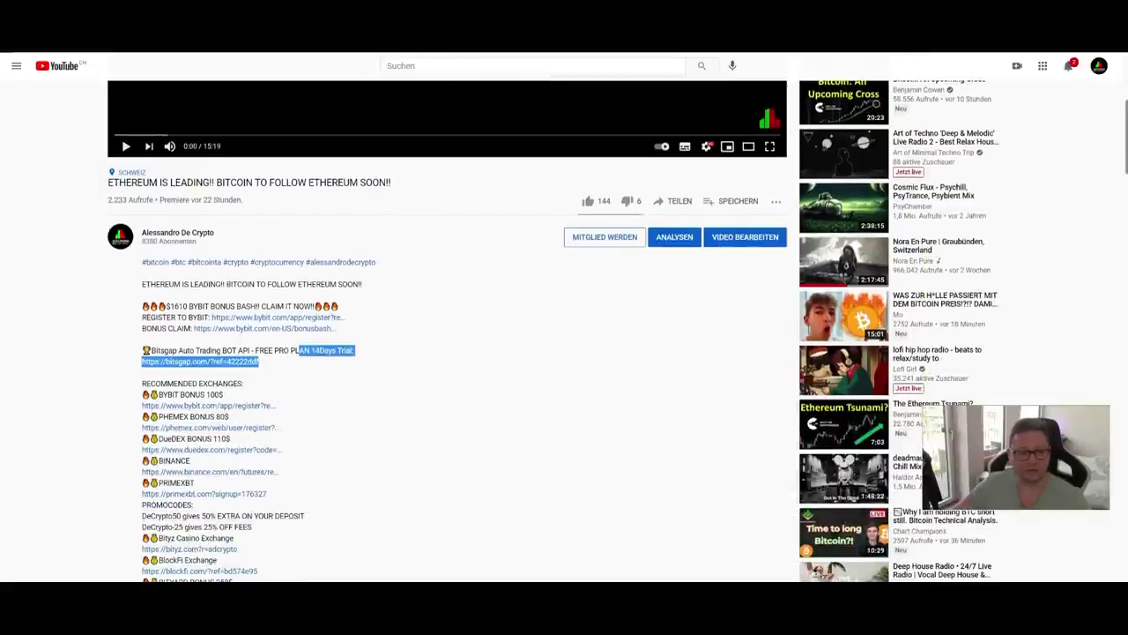
drag(141, 318, 344, 333)
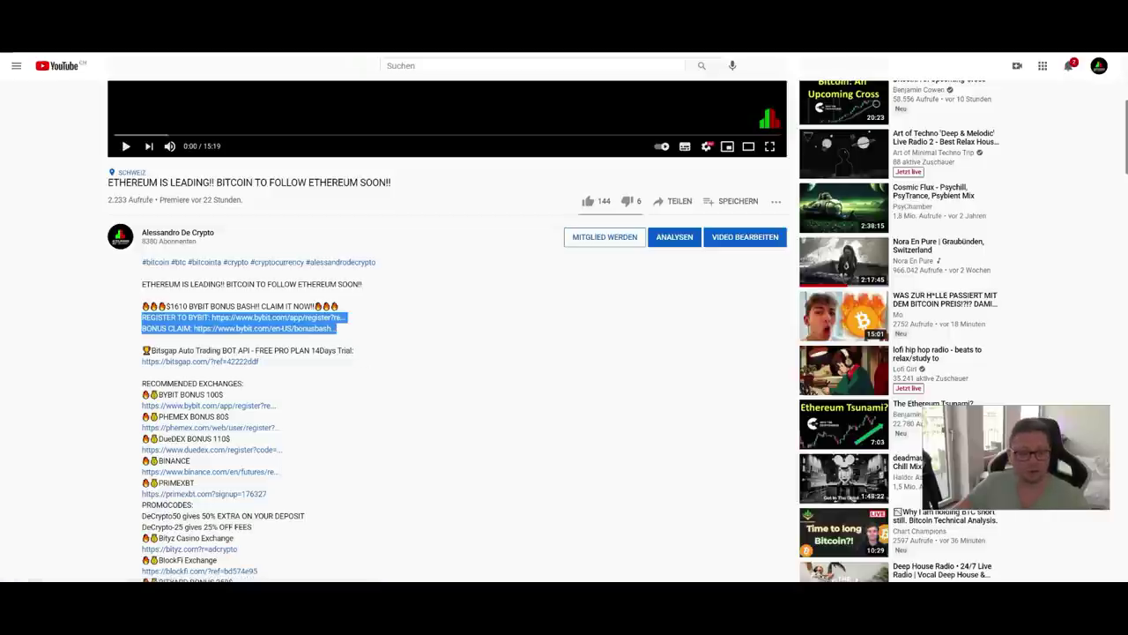
drag(143, 349, 351, 362)
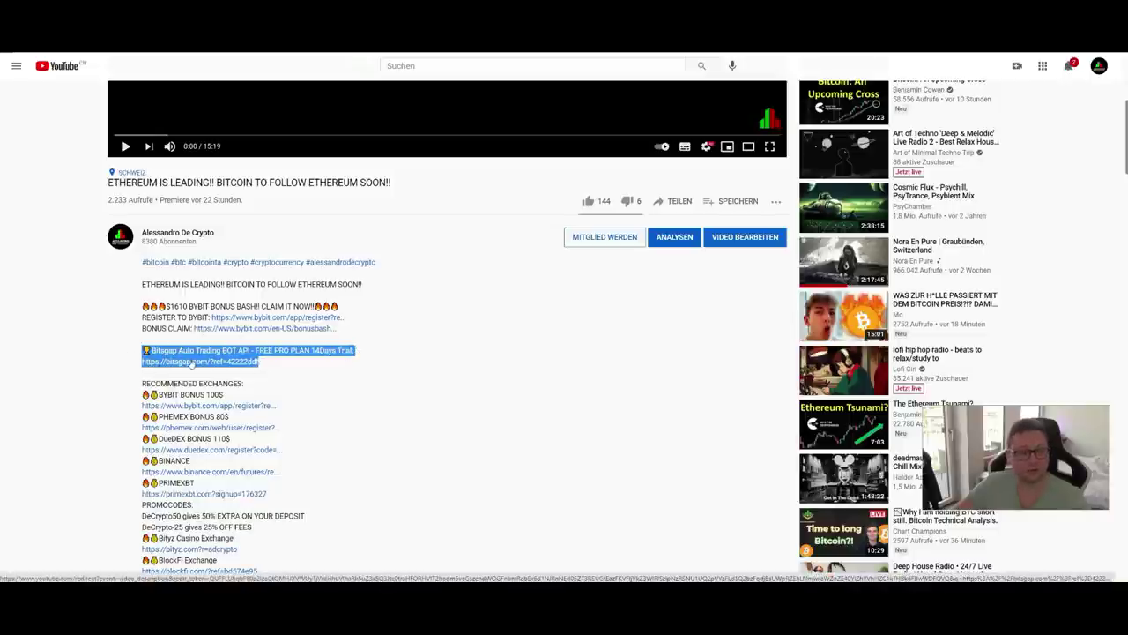
Highlight the Discord invite line, then show the Discord server's read-first channel.
scroll(404, 391, down, 3)
drag(142, 350, 284, 366)
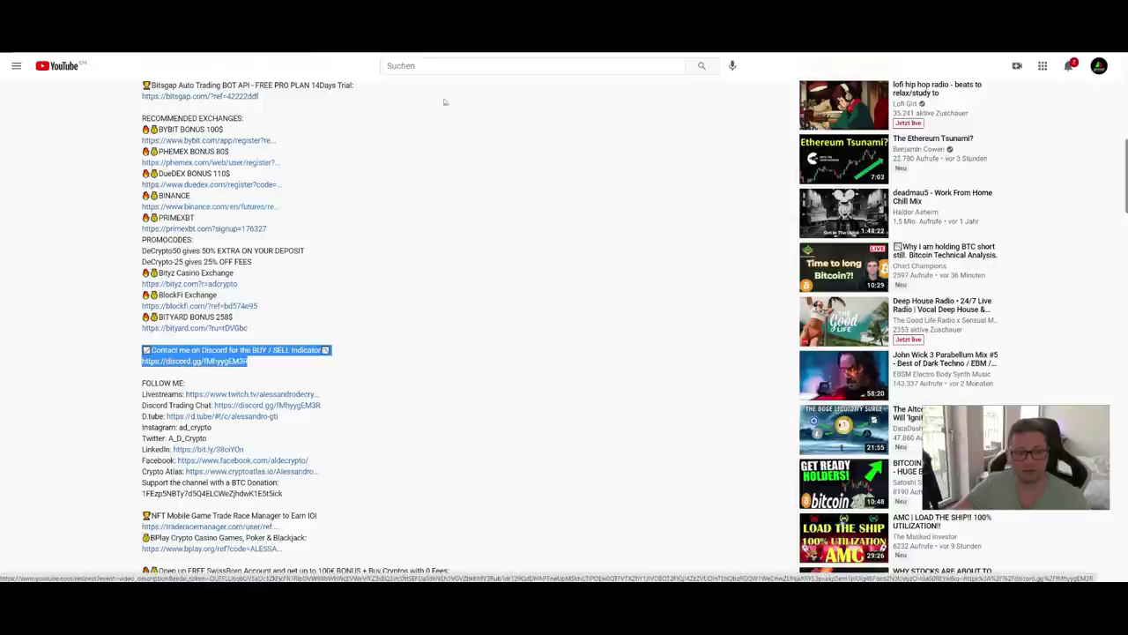
key(alt+Tab)
click(68, 126)
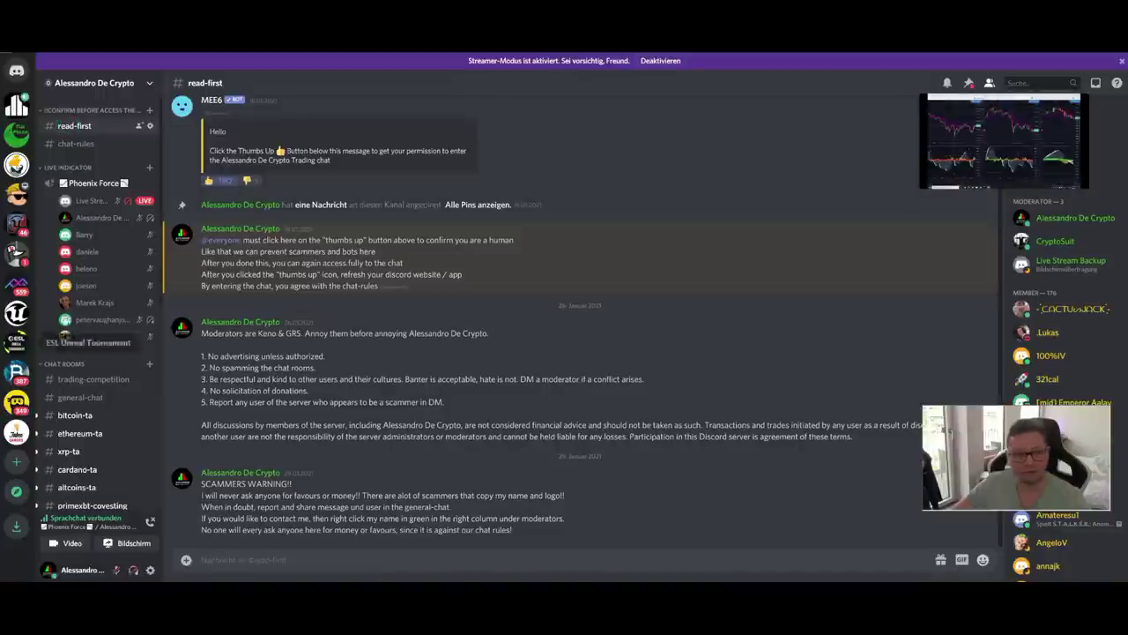
Browse general-chat, view the live chart stream full size, and open then dismiss a member's options.
scroll(84, 300, down, 3)
click(82, 296)
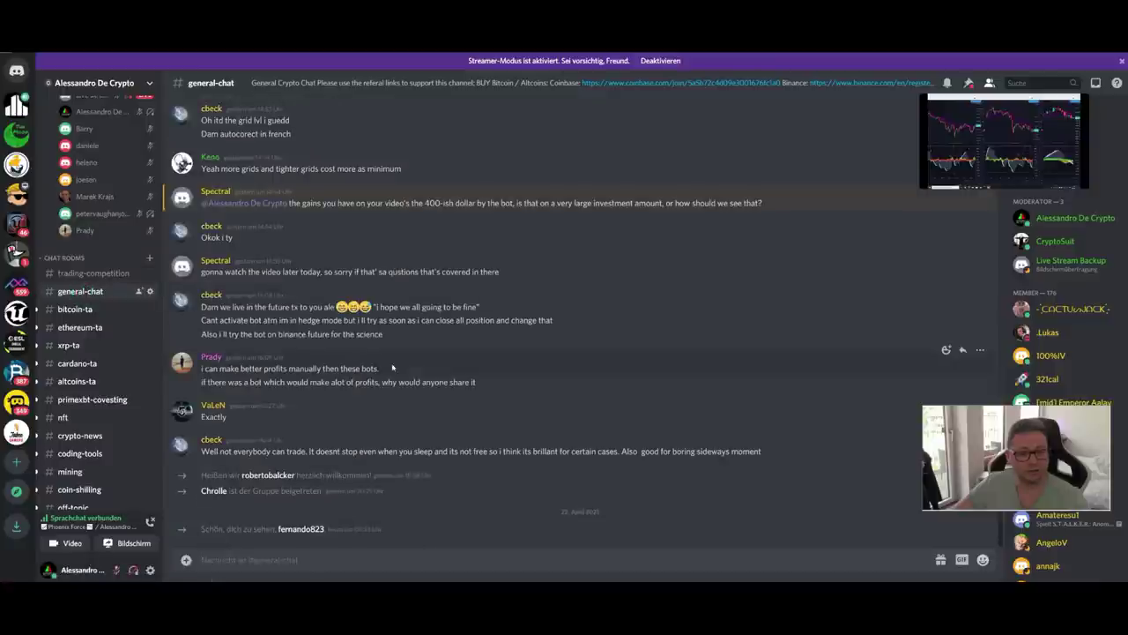
scroll(600, 459, up, 5)
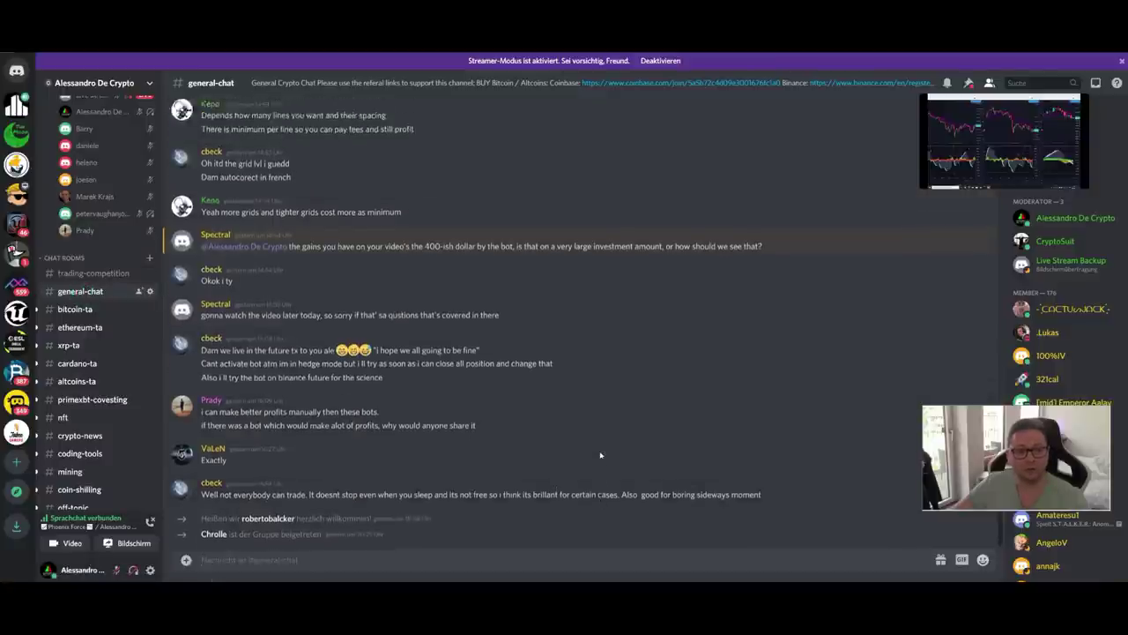
click(1007, 143)
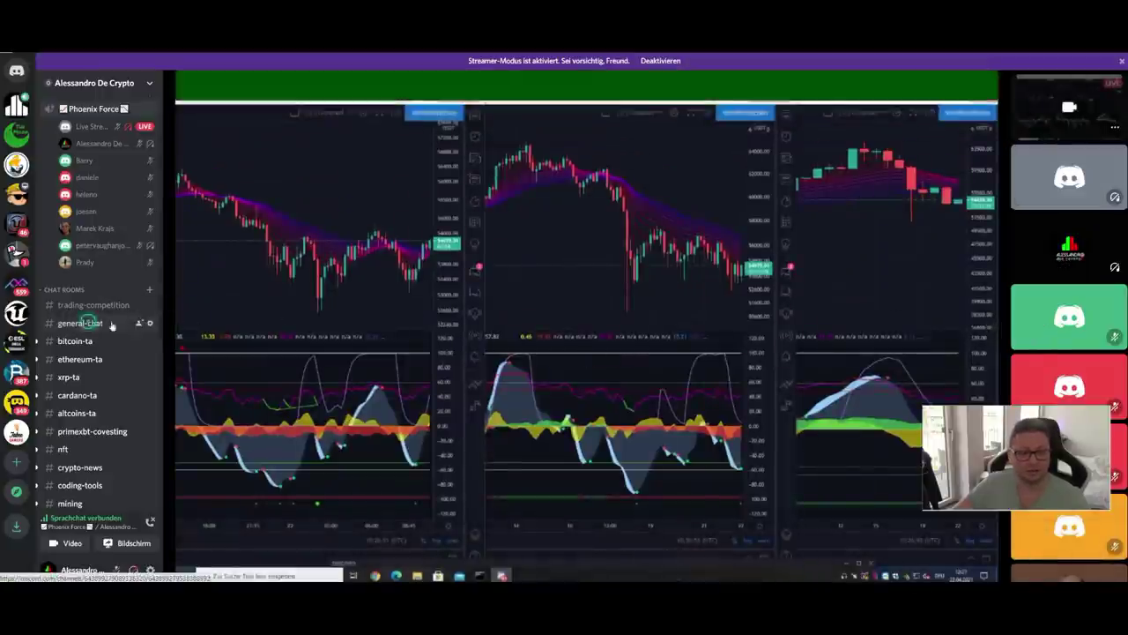
click(81, 322)
right_click(1064, 220)
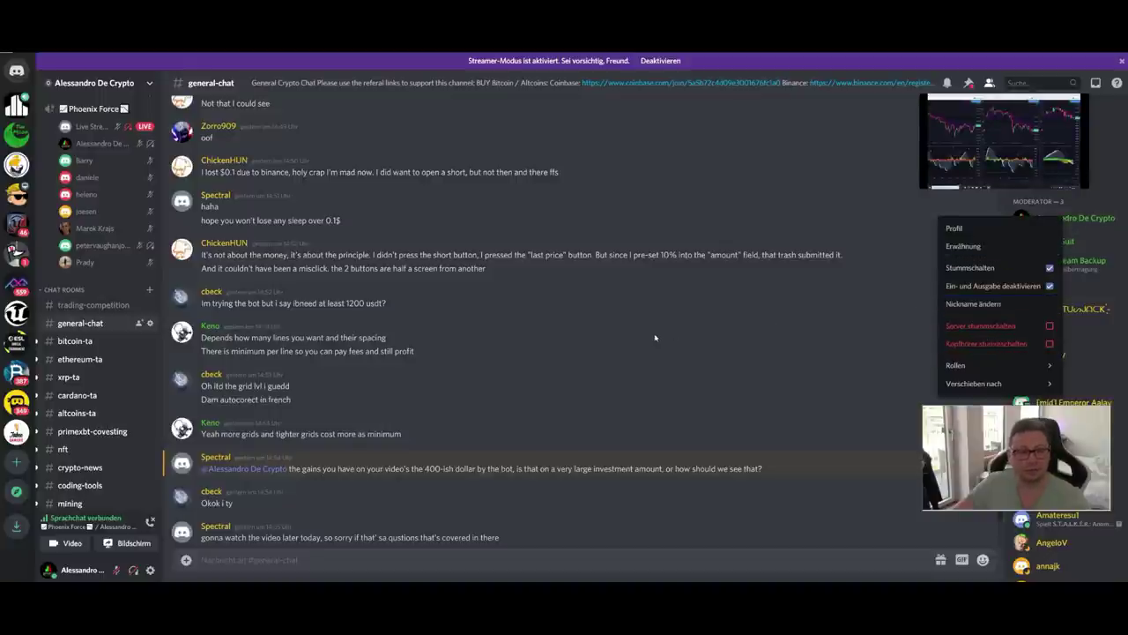
click(574, 320)
Scroll the YouTube page to the top, then return to Discord's general-chat.
key(alt+Tab)
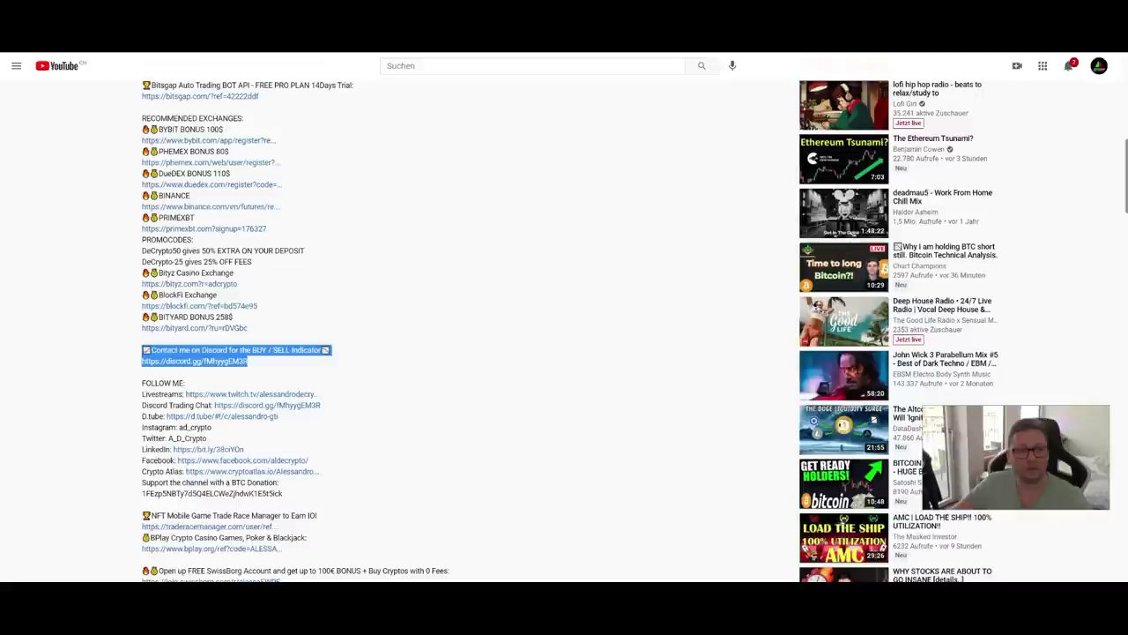
scroll(480, 224, up, 5)
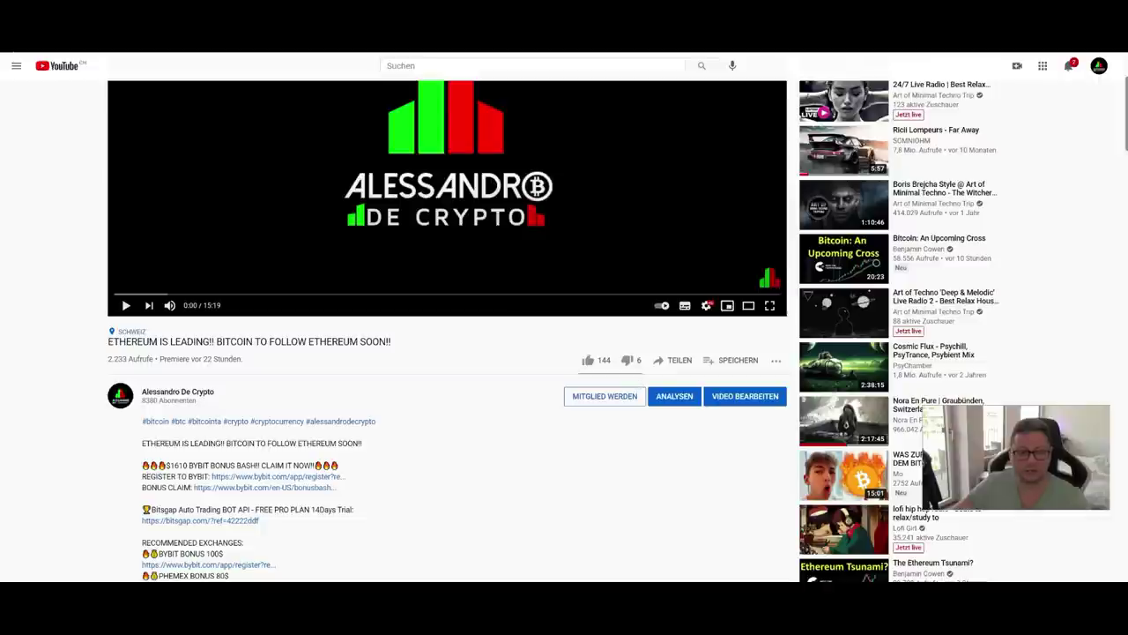
key(alt+Tab)
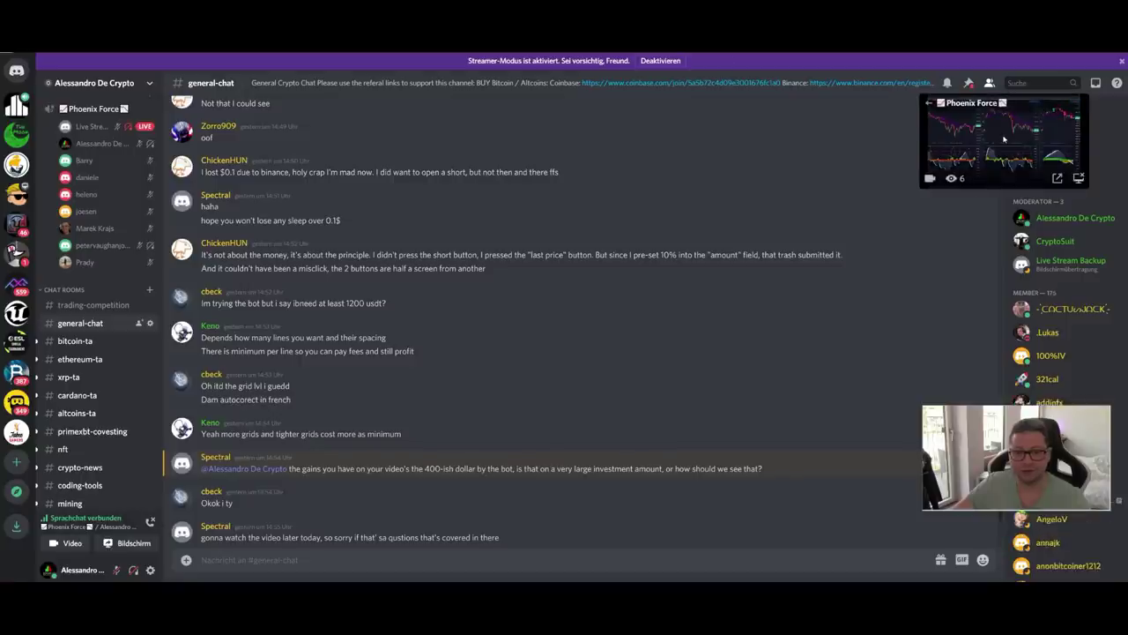
Show Phoenix Force's Live Stream Backup screen share of three Bitcoin charts full size.
click(94, 108)
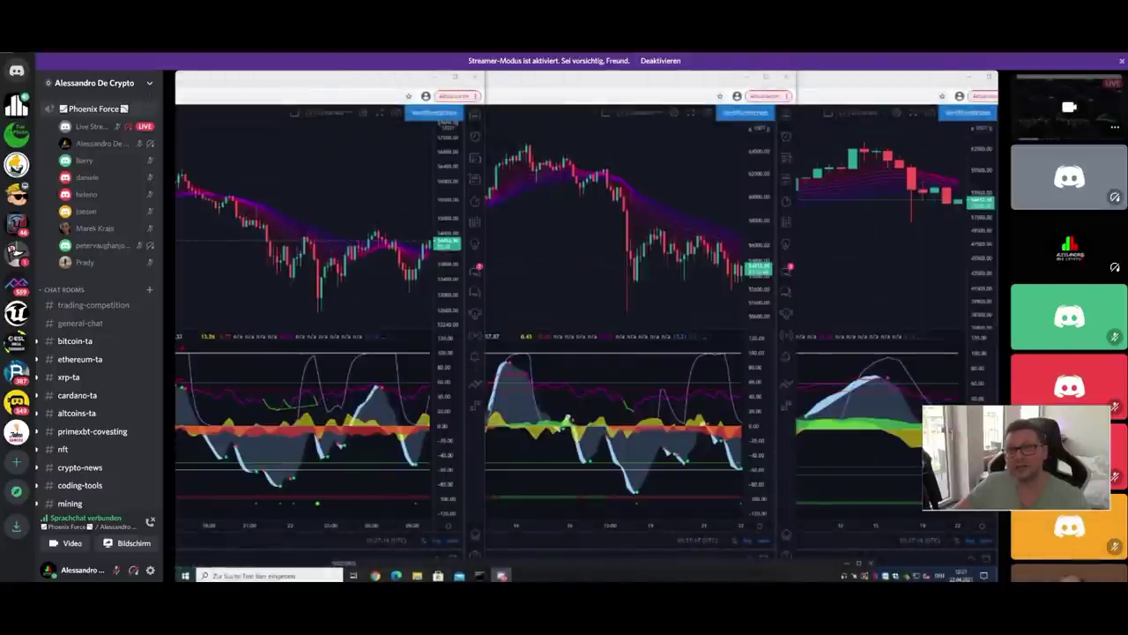
mouse_move(476, 276)
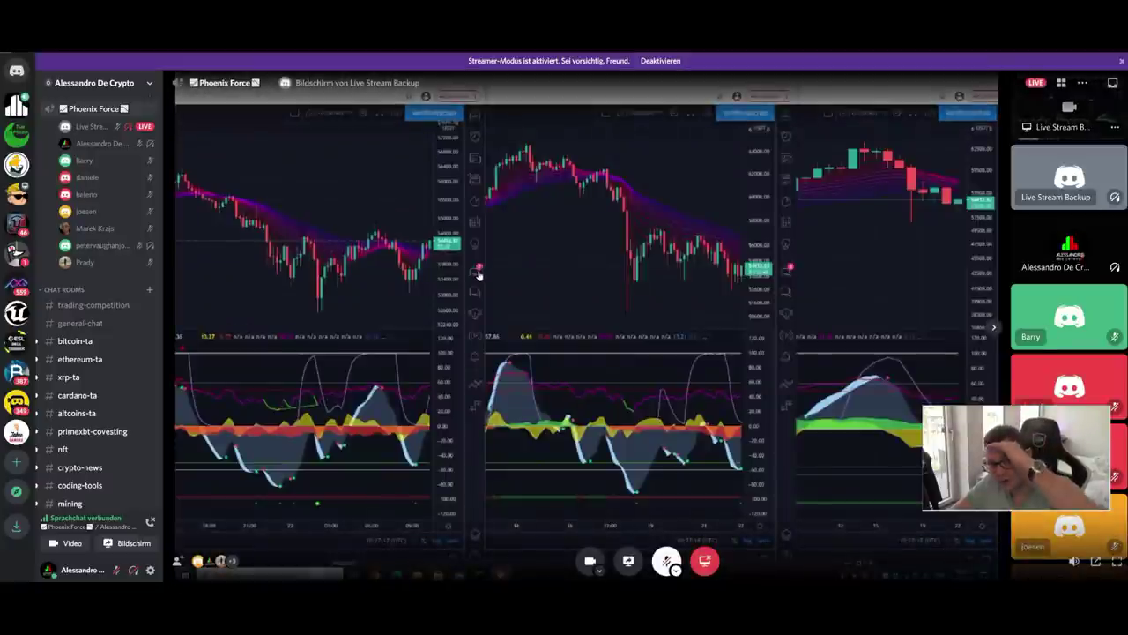